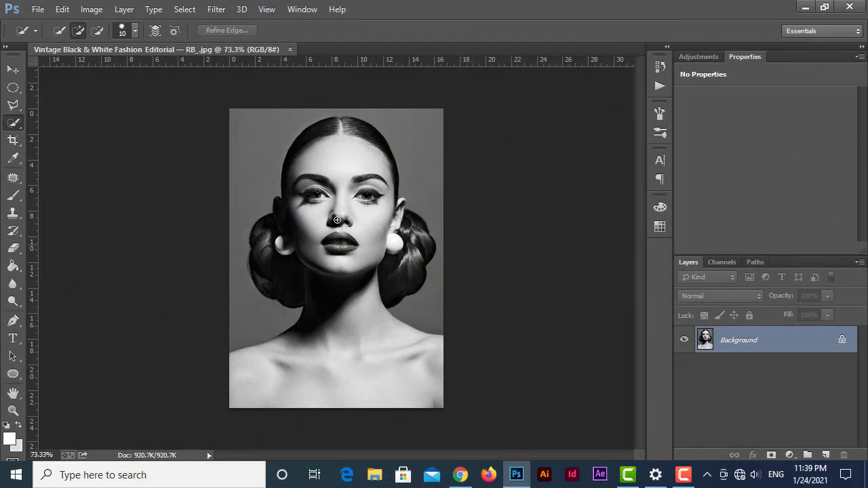
pyautogui.scroll(5, 337, 220)
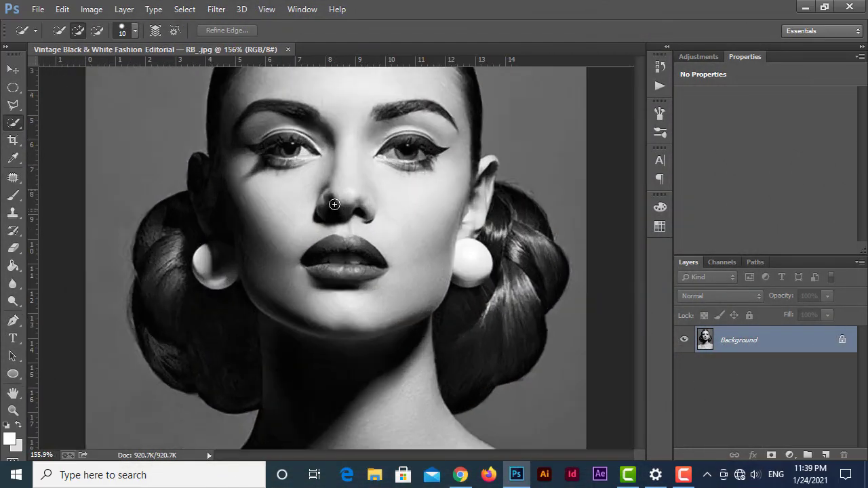
pyautogui.press('v')
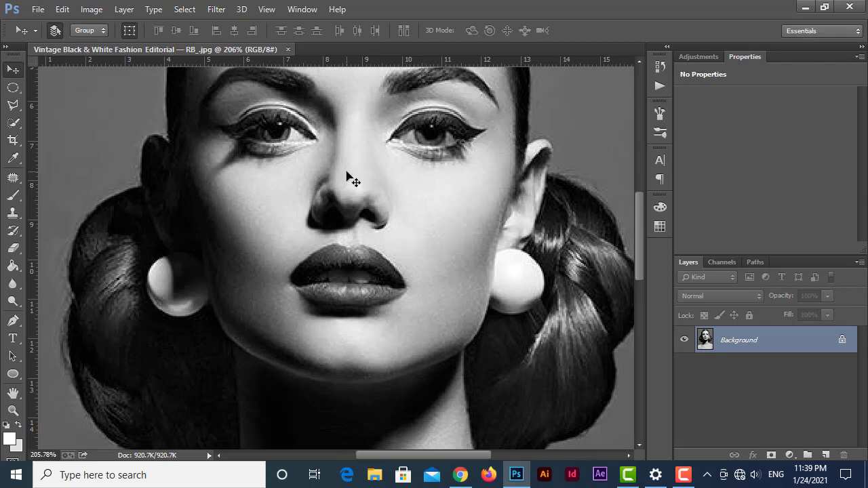
pyautogui.click(13, 393)
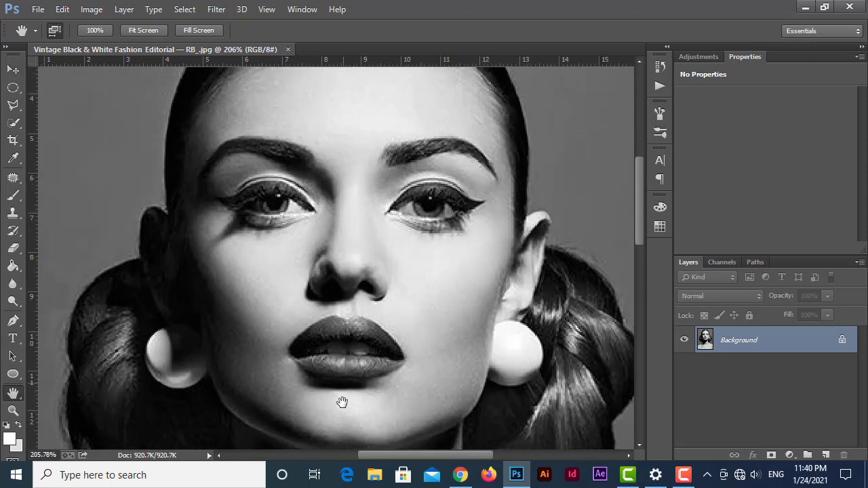
pyautogui.scroll(5, 341, 407)
pyautogui.scroll(-2, 349, 305)
pyautogui.scroll(-1, 353, 278)
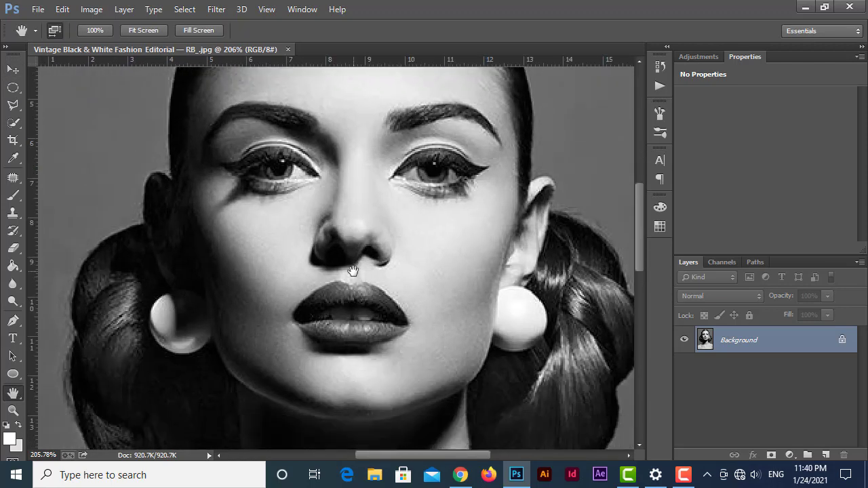
pyautogui.scroll(-1, 353, 274)
pyautogui.scroll(-1, 352, 271)
pyautogui.scroll(-1, 353, 271)
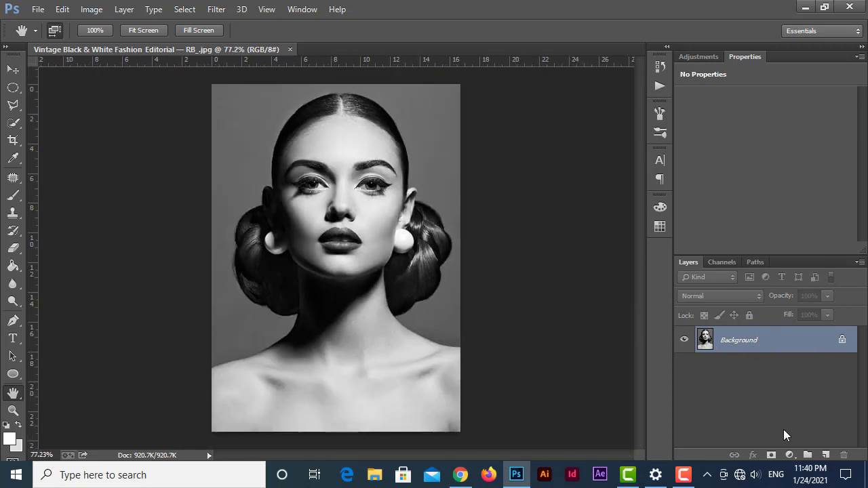
# Add a Hue/Saturation adjustment layer with Colorize ticked
pyautogui.click(790, 455)
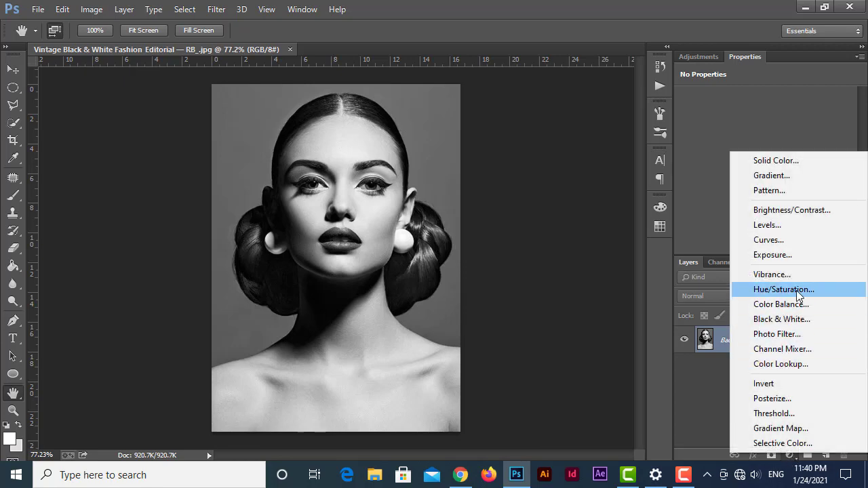
pyautogui.click(770, 292)
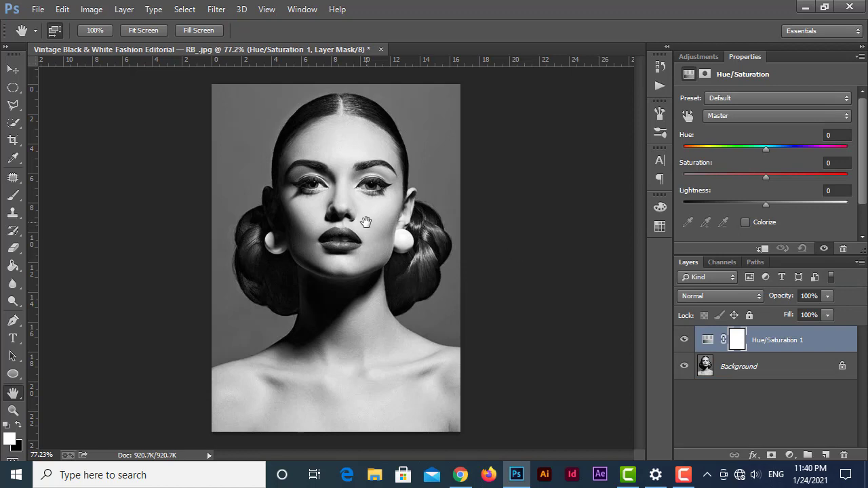
pyautogui.click(745, 223)
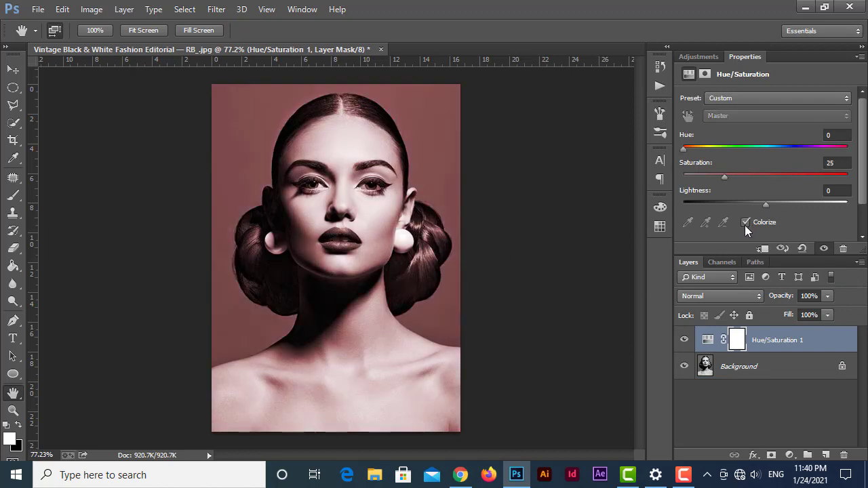
pyautogui.scroll(3, 344, 158)
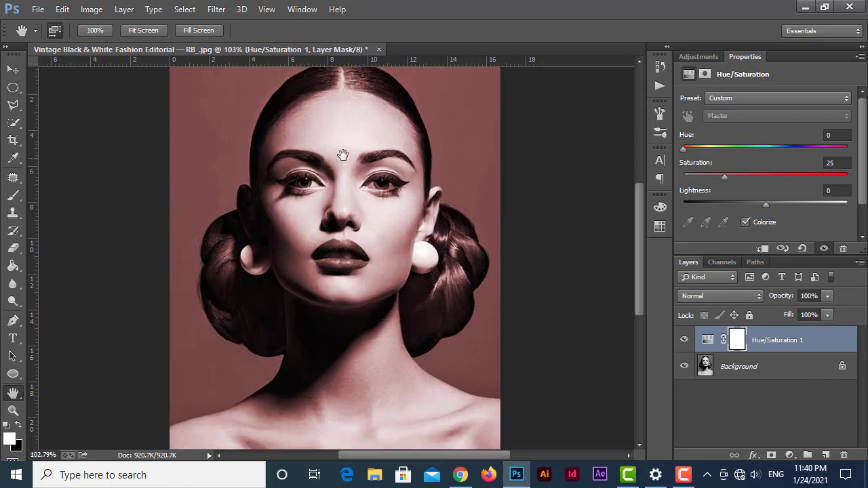
# Tune the colorize tint to a sepia brown at Hue 15, Saturation 36, Lightness +3
pyautogui.moveTo(683, 148); pyautogui.dragTo(687, 152)
pyautogui.moveTo(748, 181); pyautogui.dragTo(699, 181)
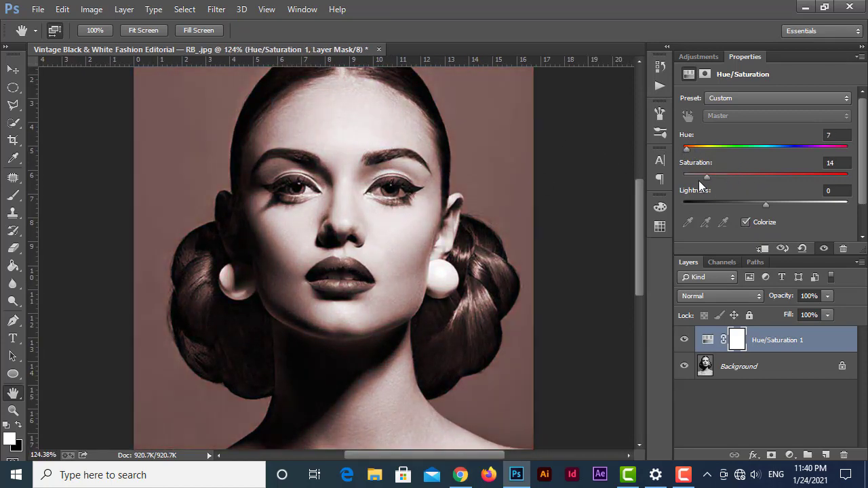
pyautogui.scroll(-1, 731, 209)
pyautogui.hotkey('ctrl', '0')
pyautogui.moveTo(765, 194); pyautogui.dragTo(768, 195)
pyautogui.moveTo(687, 137); pyautogui.dragTo(692, 137)
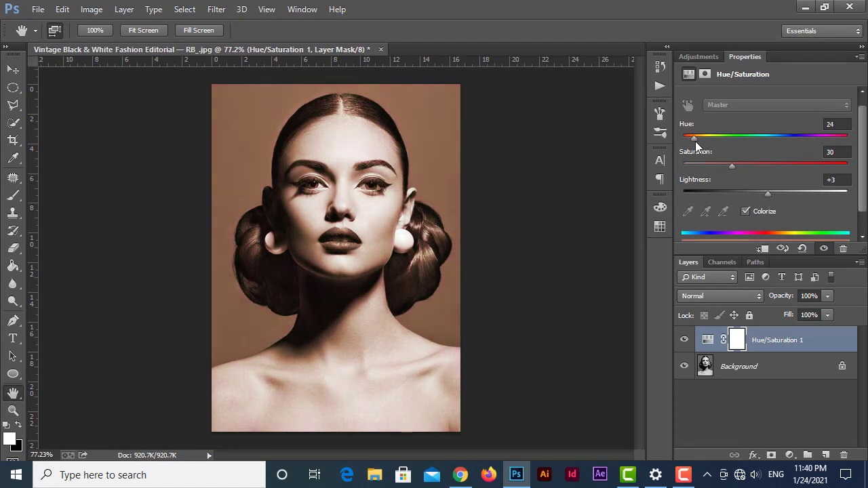
pyautogui.scroll(3, 343, 129)
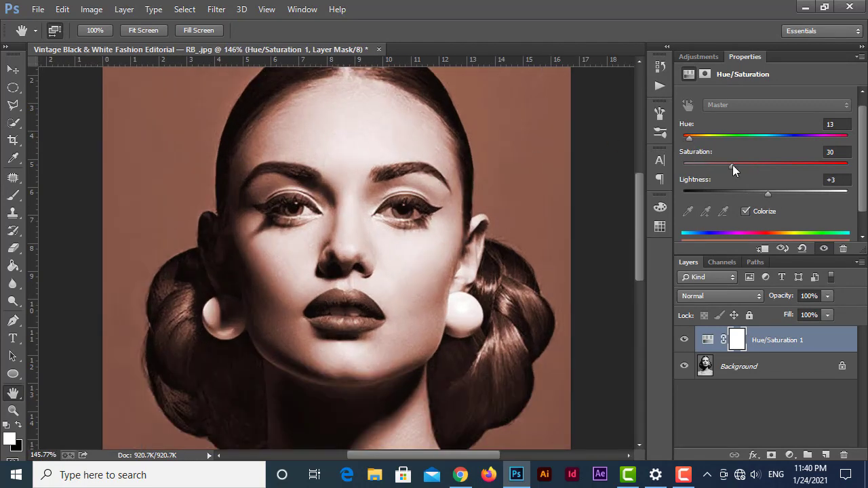
pyautogui.scroll(-1, 424, 252)
pyautogui.scroll(-2, 313, 156)
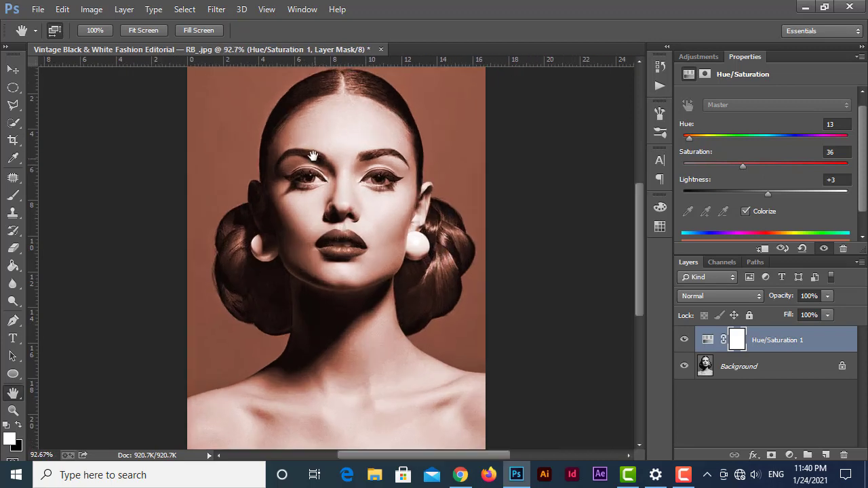
pyautogui.moveTo(693, 137); pyautogui.dragTo(690, 138)
# Fill the Hue/Saturation 1 mask with black, then set white as foreground for painting
pyautogui.click(3, 47)
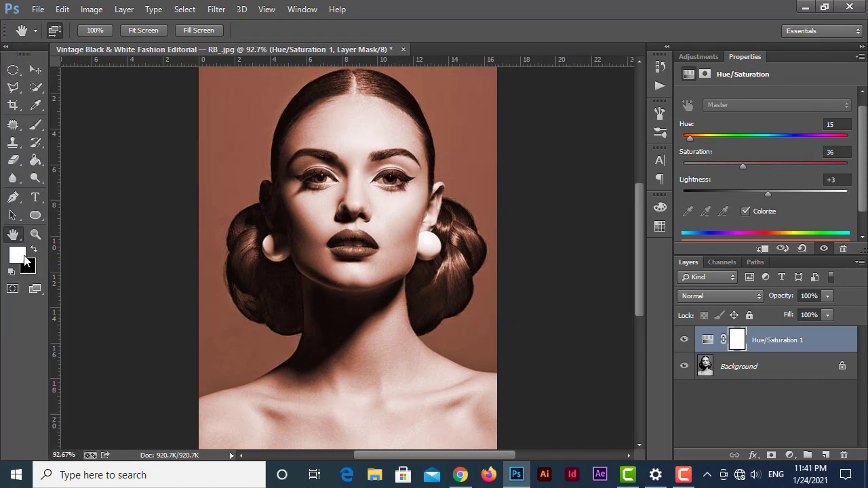
pyautogui.press('x')
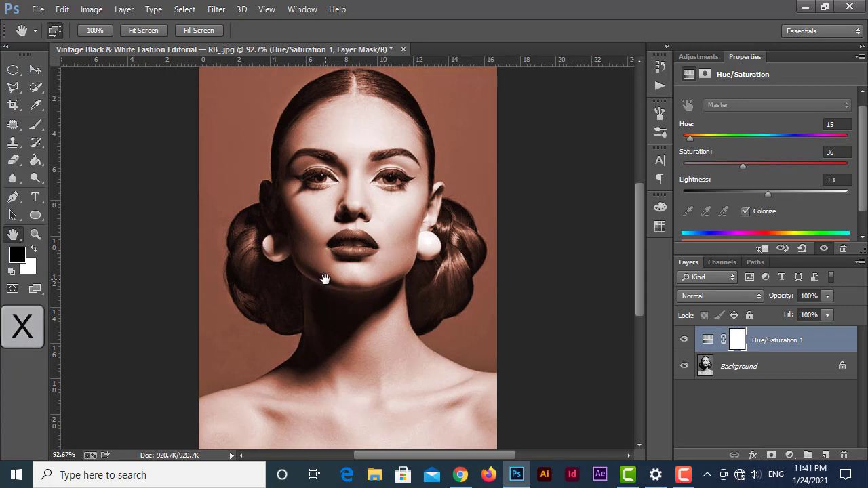
pyautogui.hotkey('alt', 'BackSpace')
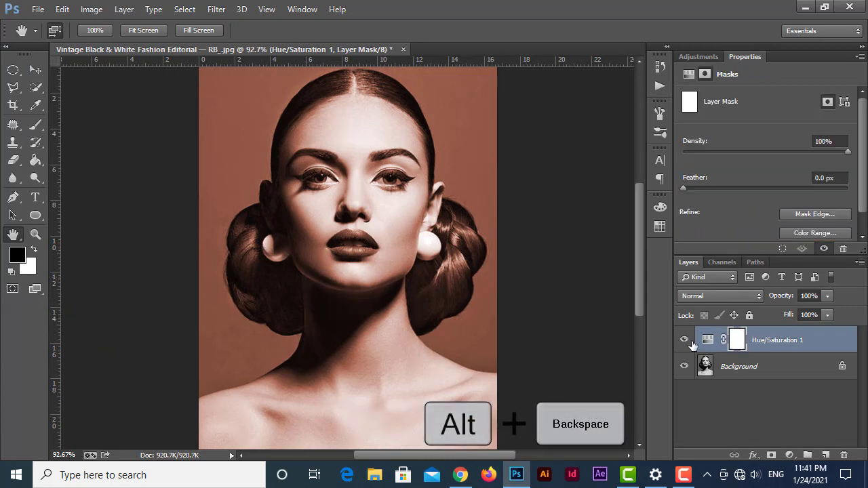
pyautogui.hotkey('alt', 'BackSpace')
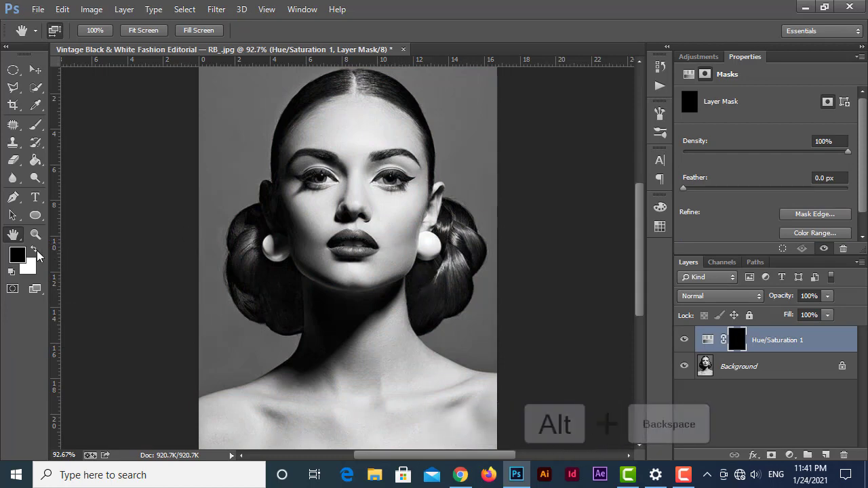
pyautogui.press('x')
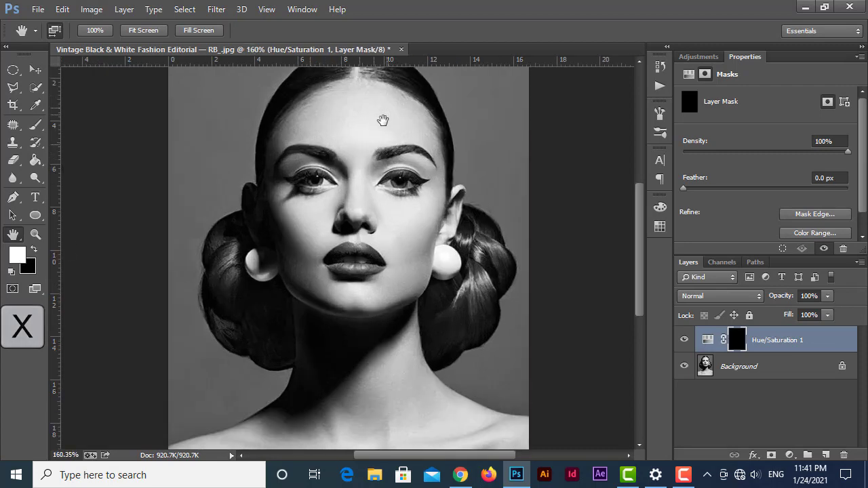
pyautogui.scroll(3, 381, 120)
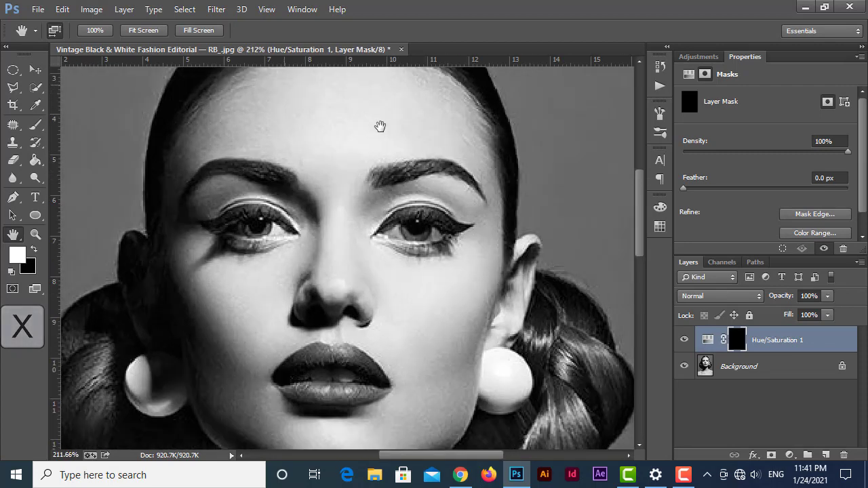
# Choose the standard Brush tool, enlarge it and adjust its opacity
pyautogui.click(37, 125)
pyautogui.rightClick(36, 130)
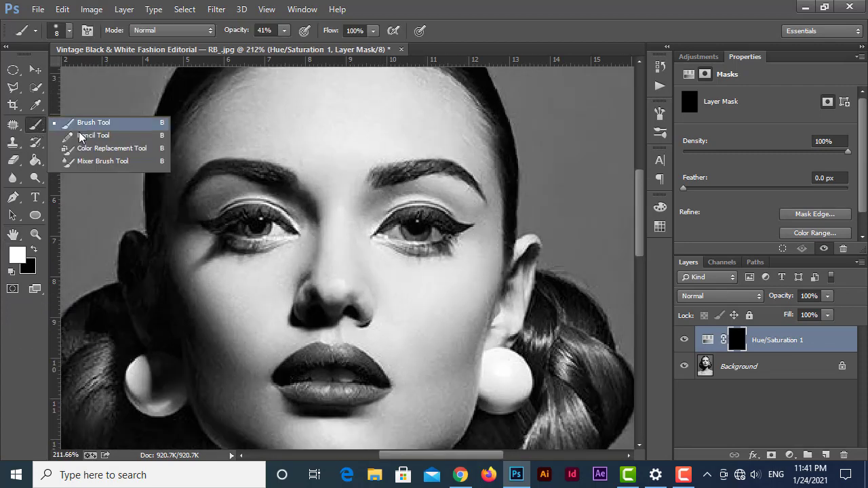
pyautogui.click(107, 125)
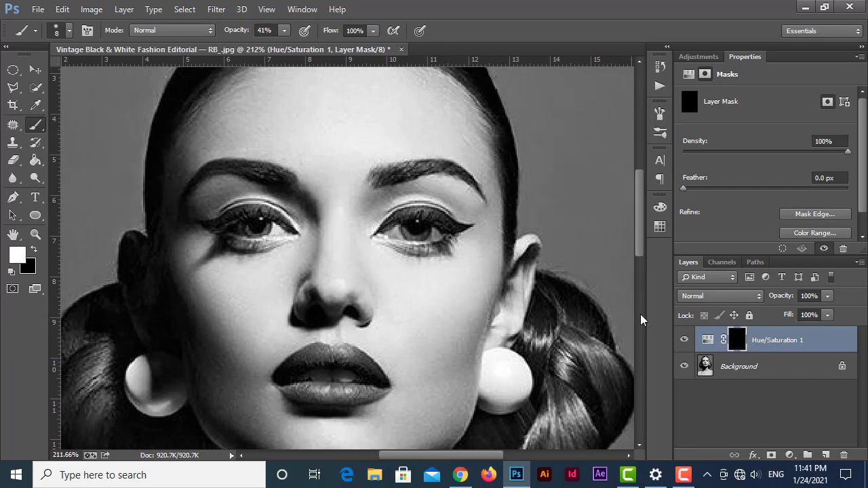
pyautogui.press(']')
pyautogui.press(']')
pyautogui.press(']')
pyautogui.press(']')
pyautogui.press(']')
pyautogui.press(']')
pyautogui.press(']')
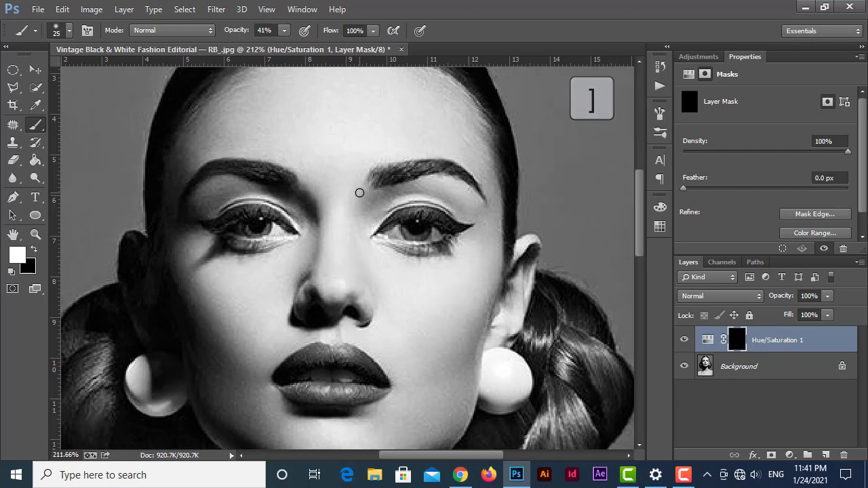
pyautogui.press(']')
pyautogui.scroll(-2, 359, 193)
pyautogui.scroll(-1, 358, 188)
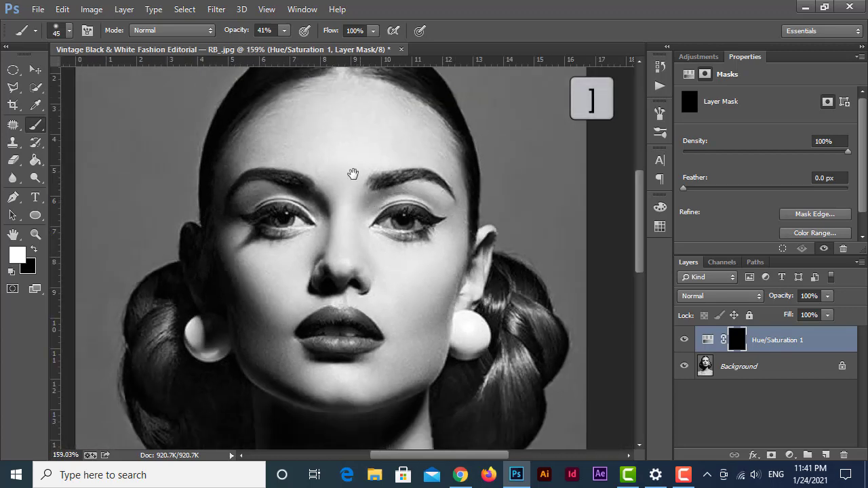
pyautogui.moveTo(353, 175)
pyautogui.mouseDown()
pyautogui.moveTo(353, 206)
pyautogui.moveTo(400, 188)
pyautogui.moveTo(355, 181)
pyautogui.moveTo(325, 152)
pyautogui.moveTo(351, 139)
pyautogui.moveTo(339, 140)
pyautogui.moveTo(292, 155)
pyautogui.moveTo(240, 220)
pyautogui.mouseUp()
pyautogui.click(286, 30)
# Paint white on the mask over the cheek, neck and chest to reveal the sepia
pyautogui.moveTo(310, 249)
pyautogui.mouseDown()
pyautogui.moveTo(401, 155)
pyautogui.moveTo(376, 145)
pyautogui.moveTo(285, 188)
pyautogui.mouseUp()
pyautogui.scroll(-4, 359, 192)
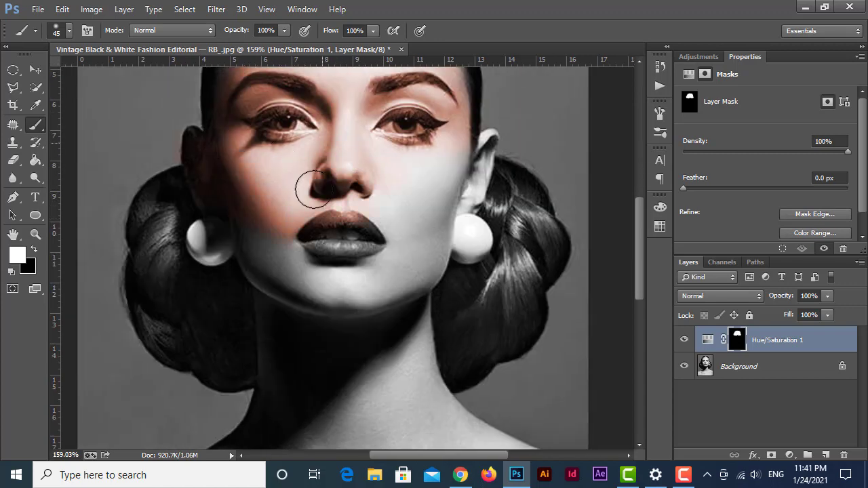
pyautogui.moveTo(476, 148); pyautogui.dragTo(412, 292)
pyautogui.scroll(-3, 264, 282)
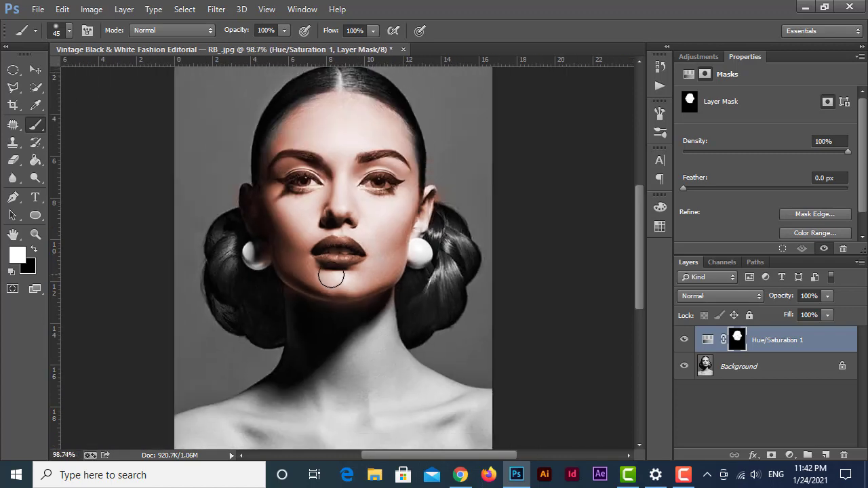
pyautogui.press(']')
pyautogui.press(']')
pyautogui.press(']')
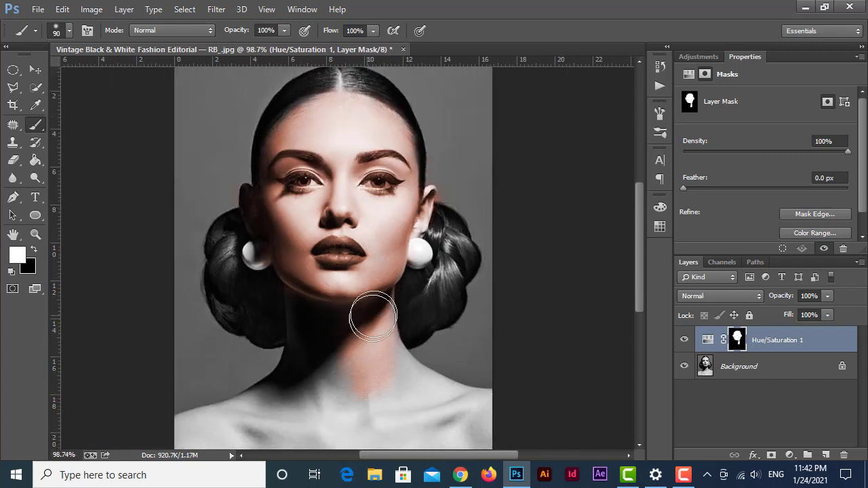
pyautogui.moveTo(369, 310)
pyautogui.mouseDown()
pyautogui.moveTo(421, 401)
pyautogui.moveTo(406, 387)
pyautogui.moveTo(288, 438)
pyautogui.moveTo(196, 461)
pyautogui.mouseUp()
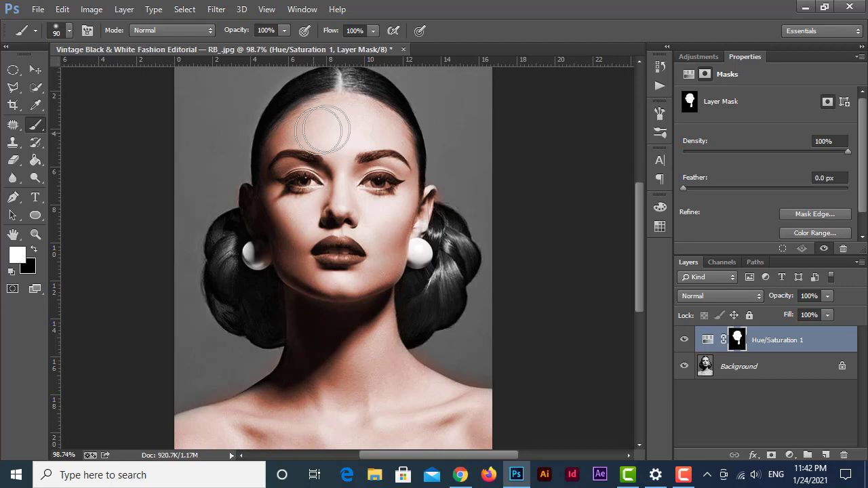
pyautogui.scroll(-3, 397, 207)
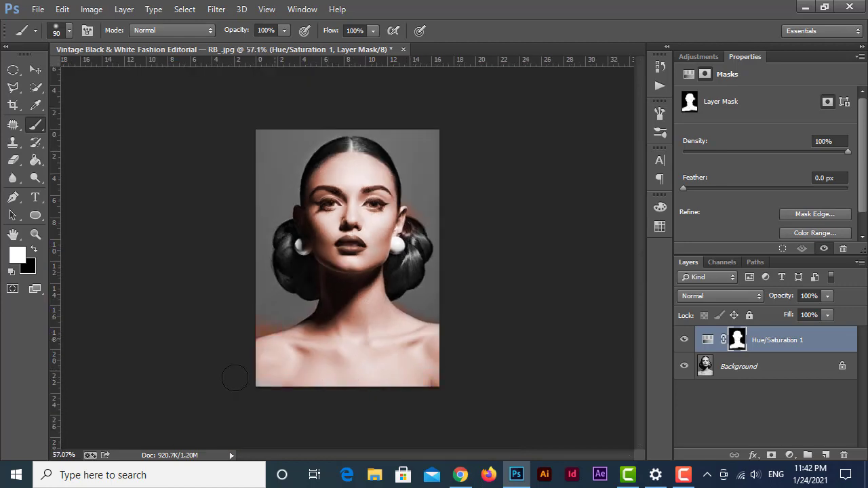
pyautogui.scroll(1, 235, 378)
pyautogui.scroll(2, 201, 304)
pyautogui.scroll(1, 215, 349)
pyautogui.scroll(1, 233, 366)
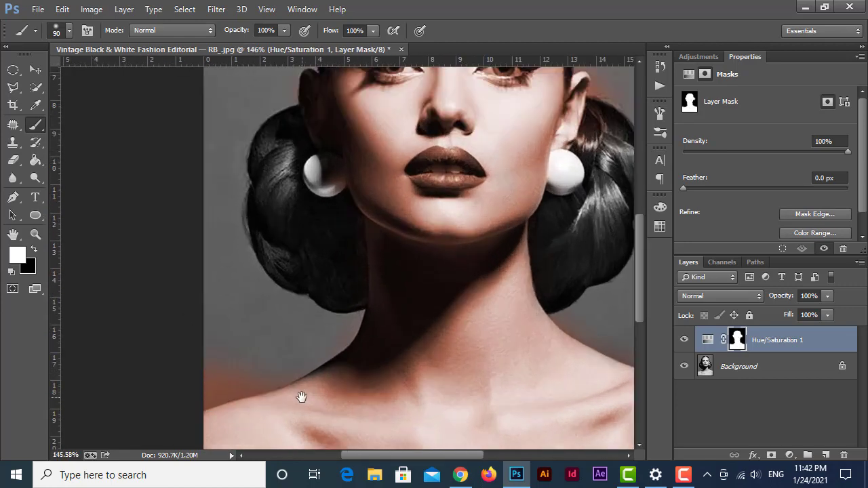
pyautogui.scroll(1, 301, 396)
pyautogui.scroll(1, 326, 310)
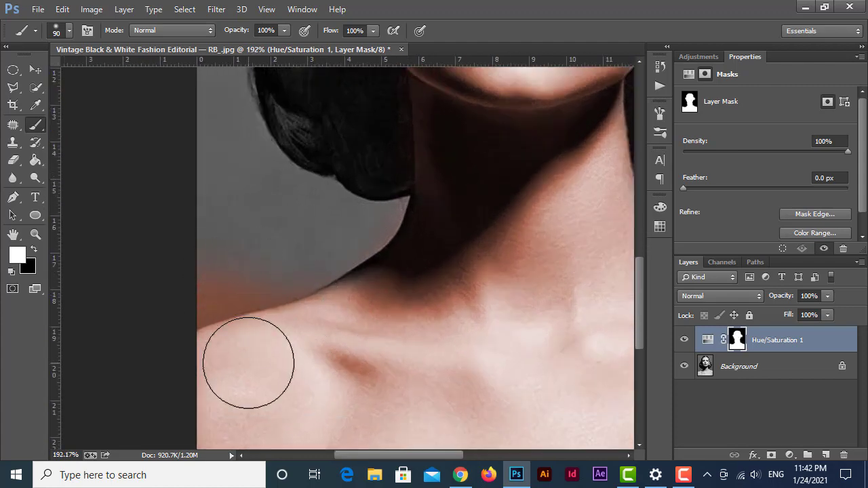
# Set brush hardness to 0% and paint black to remove tint from the background by the shoulder
pyautogui.click(70, 32)
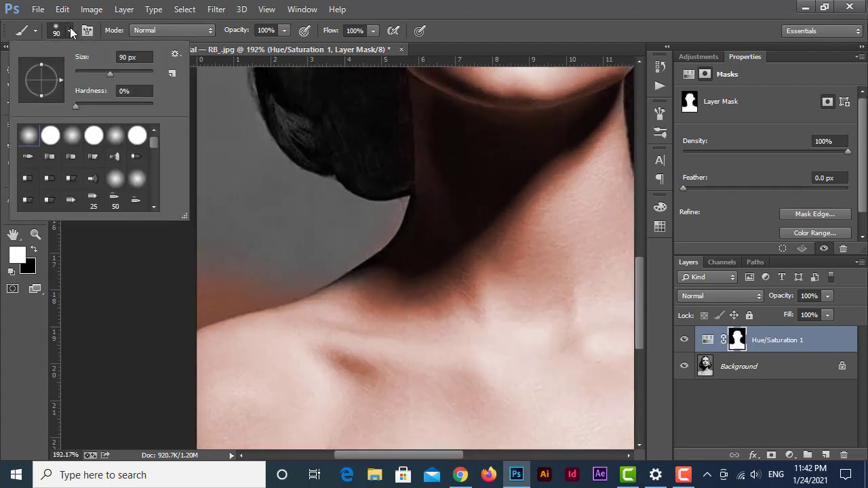
pyautogui.click(75, 104)
pyautogui.click(268, 218)
pyautogui.press('x')
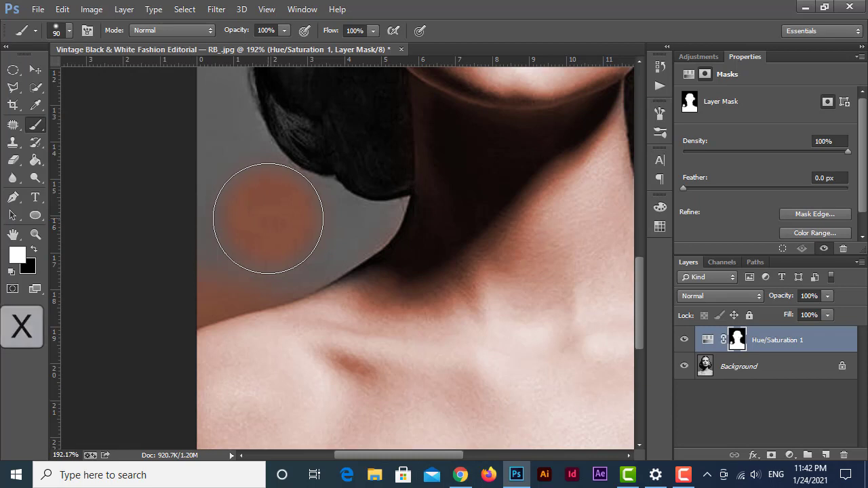
pyautogui.press('x')
pyautogui.click(264, 213)
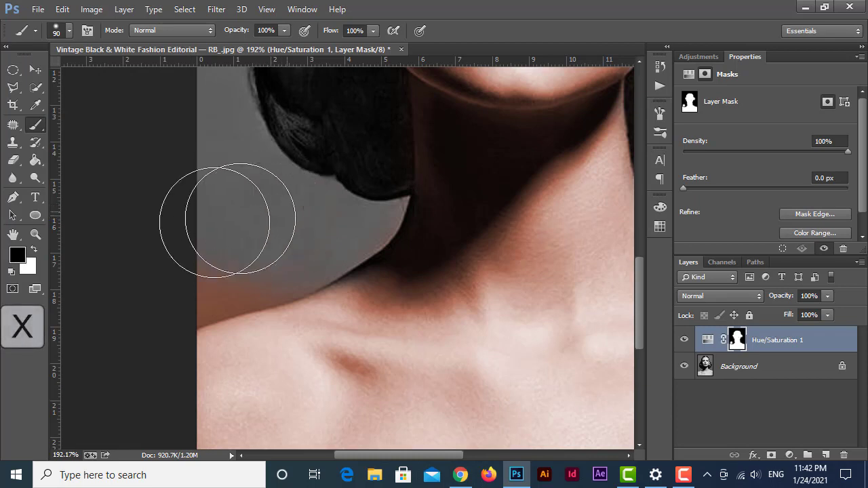
pyautogui.moveTo(193, 261); pyautogui.dragTo(261, 223)
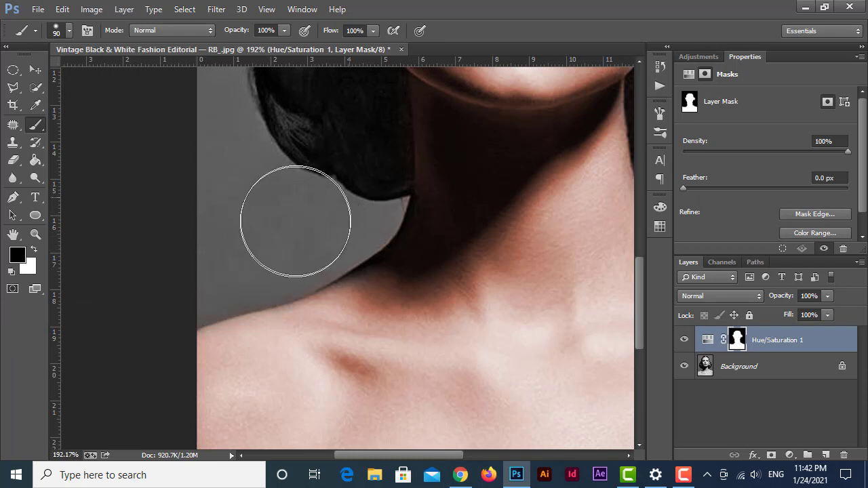
# Shrink the brush and lower its opacity to 45% for detail work around the eyes
pyautogui.hscroll(5, 453, 229)
pyautogui.scroll(1, 453, 229)
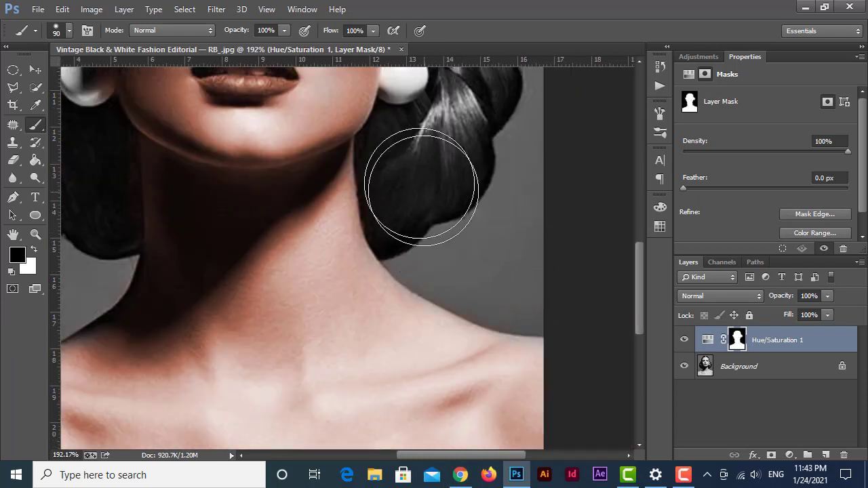
pyautogui.hscroll(-5, 301, 216)
pyautogui.scroll(2, 301, 217)
pyautogui.scroll(3, 242, 223)
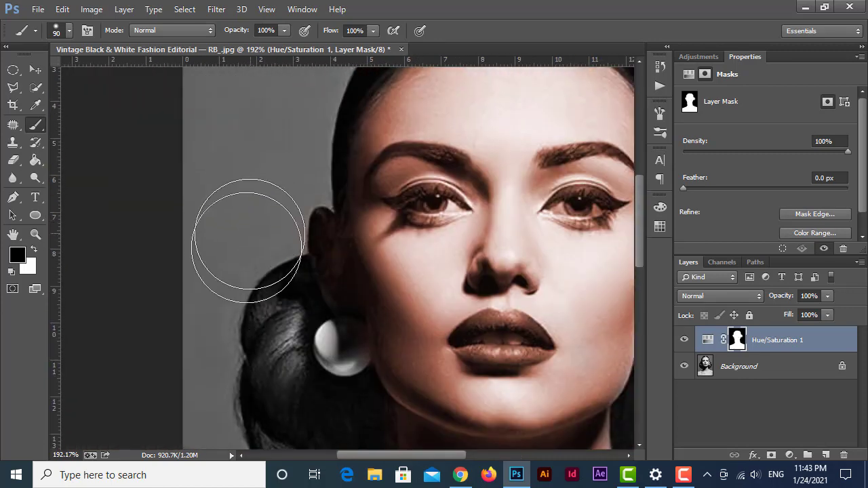
pyautogui.hscroll(5, 454, 261)
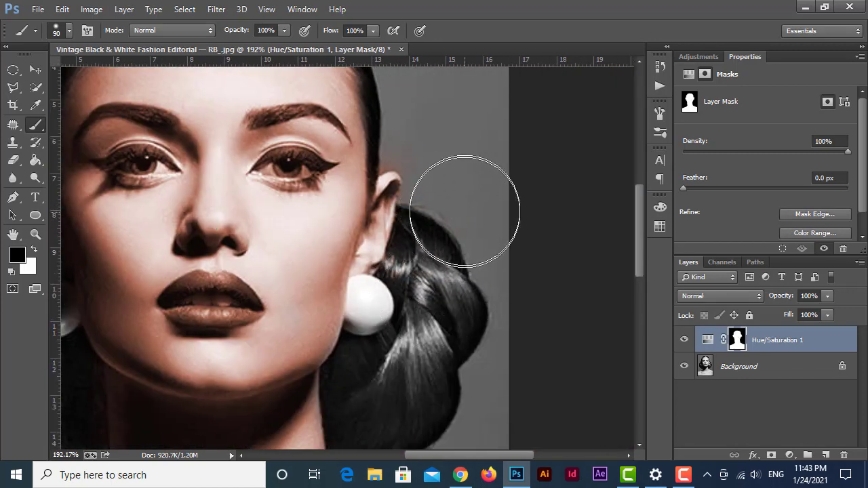
pyautogui.scroll(2, 466, 194)
pyautogui.press('[')
pyautogui.press('[')
pyautogui.press('[')
pyautogui.press('[')
pyautogui.press('[')
pyautogui.press('[')
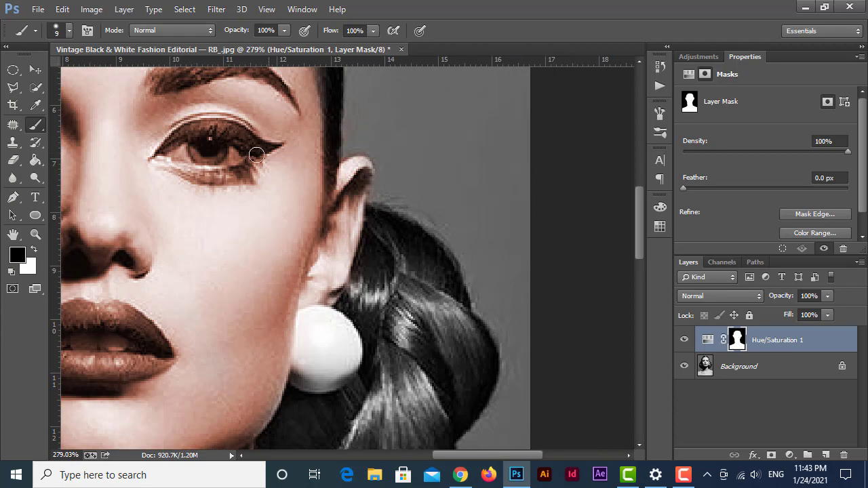
pyautogui.scroll(-3, 204, 159)
pyautogui.scroll(-2, 325, 101)
pyautogui.scroll(5, 204, 238)
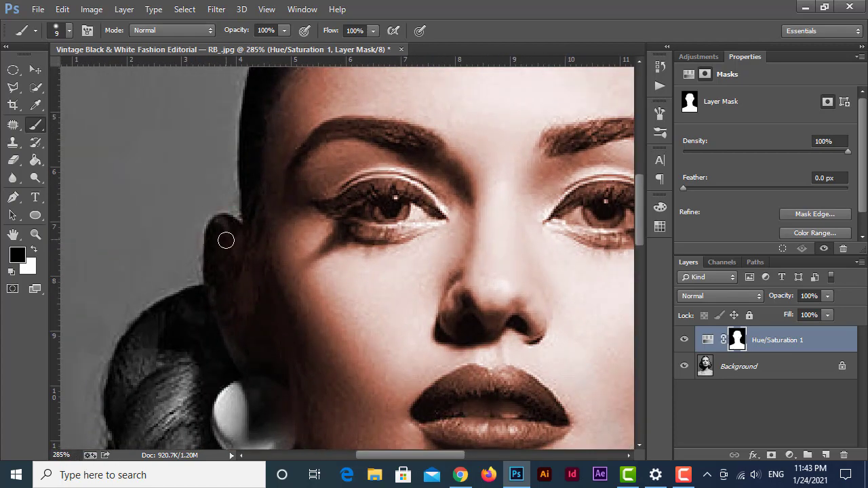
pyautogui.scroll(1, 227, 234)
pyautogui.scroll(1, 228, 258)
pyautogui.scroll(1, 305, 233)
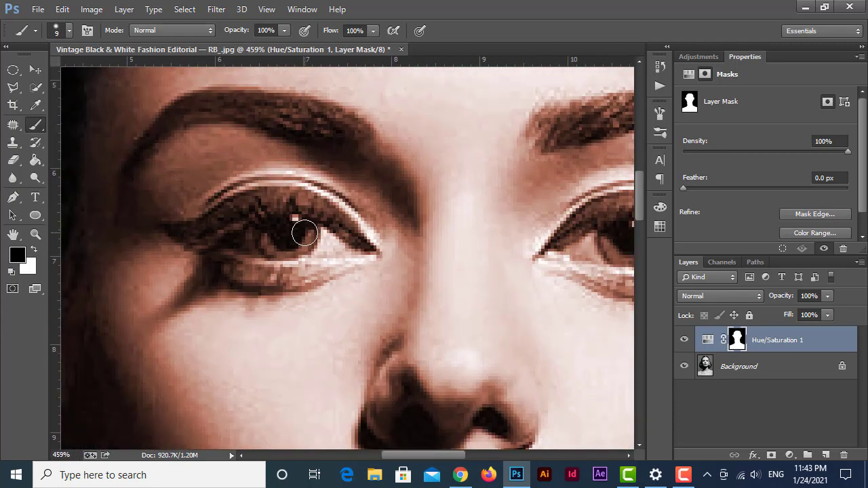
pyautogui.moveTo(286, 30); pyautogui.dragTo(246, 47)
pyautogui.scroll(1, 339, 224)
pyautogui.hscroll(-1, 341, 150)
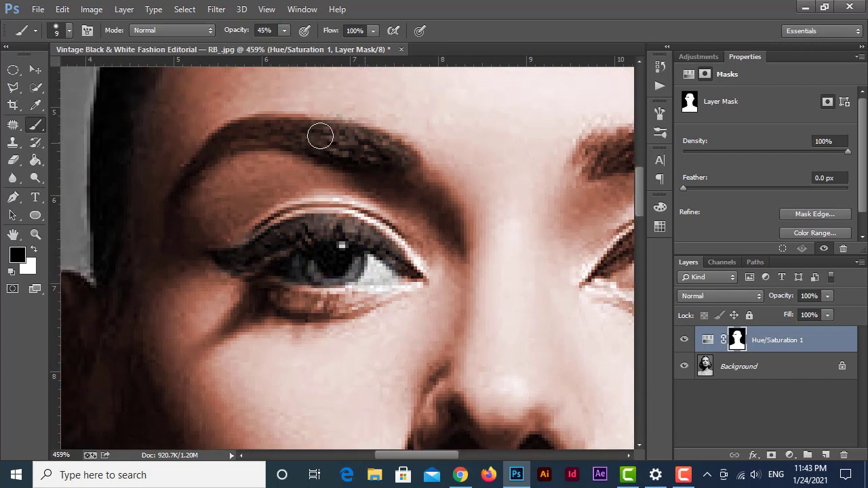
pyautogui.click(68, 29)
pyautogui.click(387, 156)
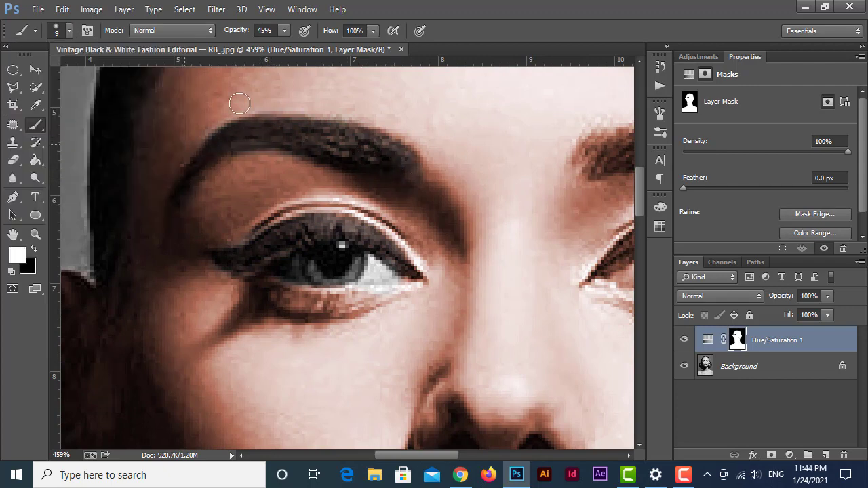
# Mask the sepia tint off the right iris with black at 100% brush opacity
pyautogui.hscroll(3, 272, 116)
pyautogui.hscroll(2, 329, 179)
pyautogui.scroll(1, 329, 180)
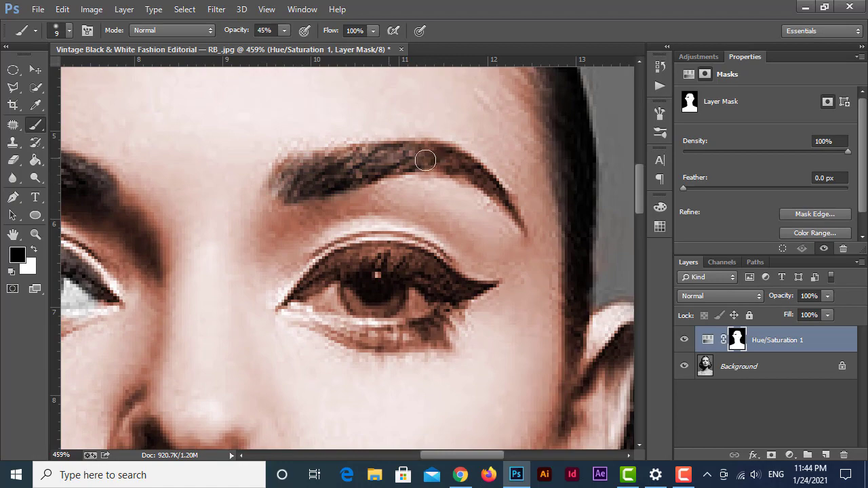
pyautogui.press('x')
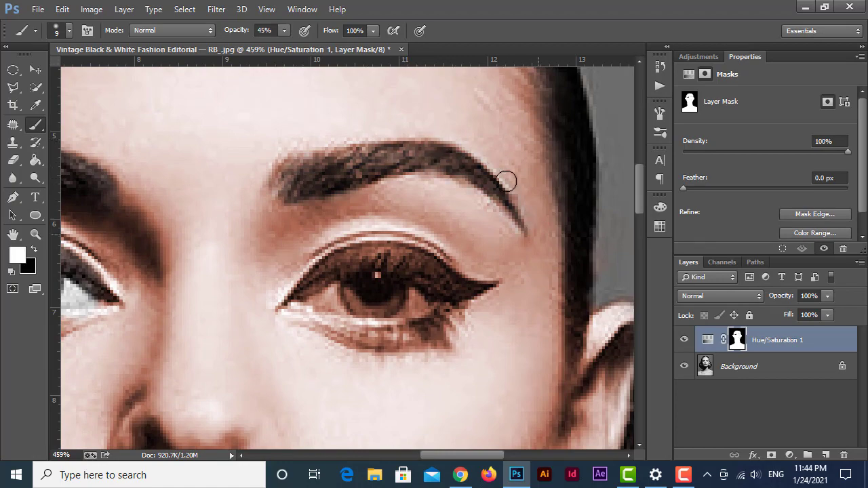
pyautogui.hotkey('ctrl', '0')
pyautogui.scroll(5, 447, 159)
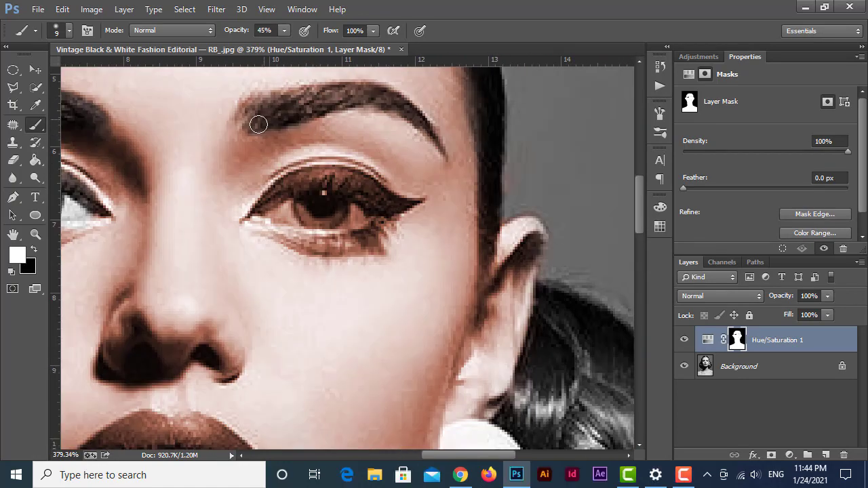
pyautogui.press('x')
pyautogui.press('x')
pyautogui.press('x')
pyautogui.press('x')
pyautogui.press('x')
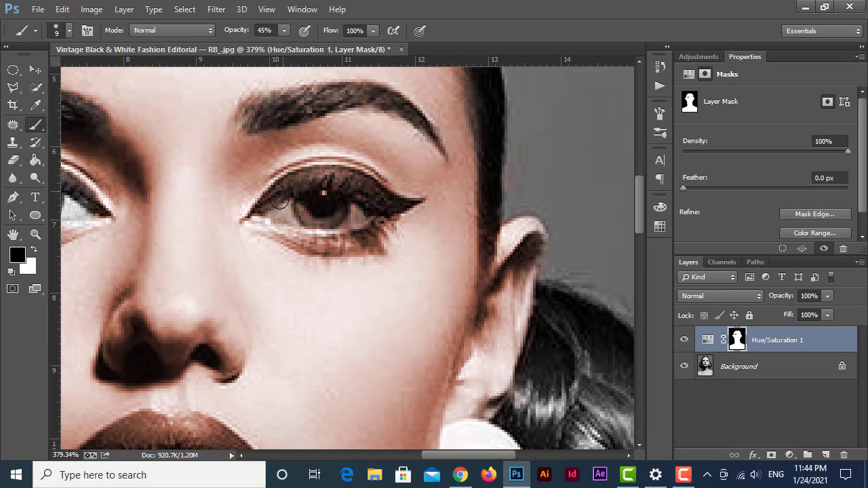
pyautogui.hotkey('ctrl', '0')
pyautogui.scroll(5, 415, 198)
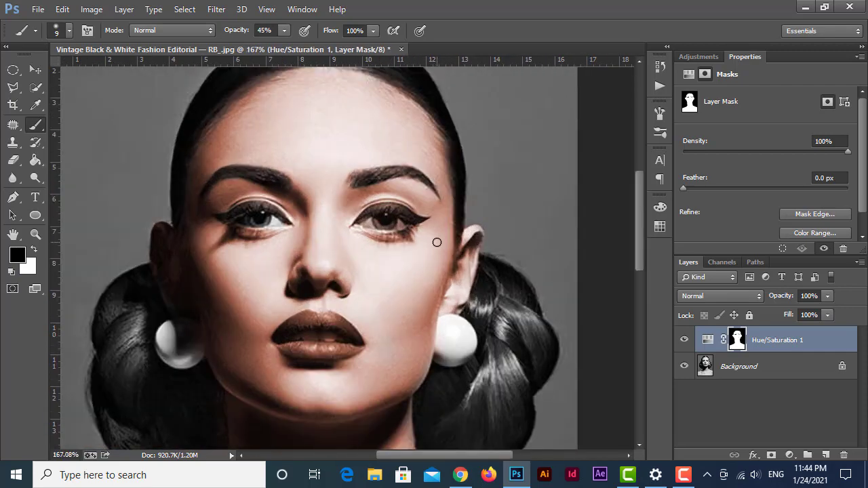
pyautogui.moveTo(284, 31); pyautogui.dragTo(307, 49)
pyautogui.moveTo(301, 212); pyautogui.dragTo(326, 212)
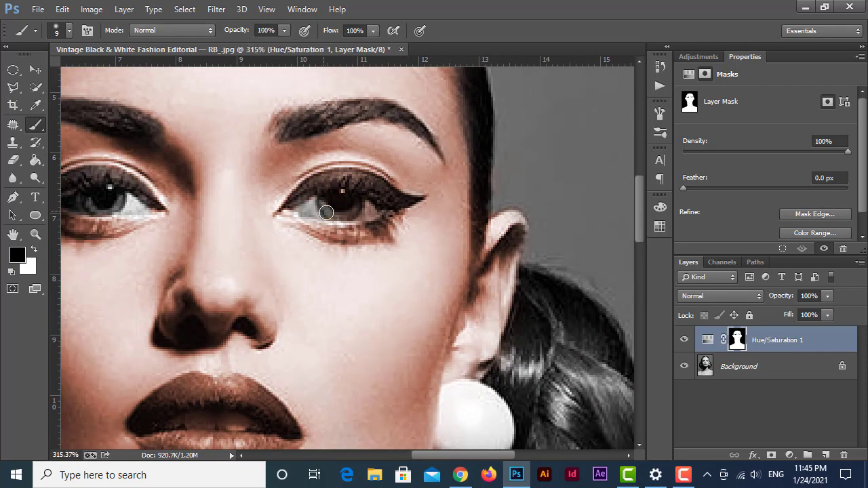
# Lower brush opacity to 25% and switch to white for touching up the eyebrows
pyautogui.scroll(-5, 207, 188)
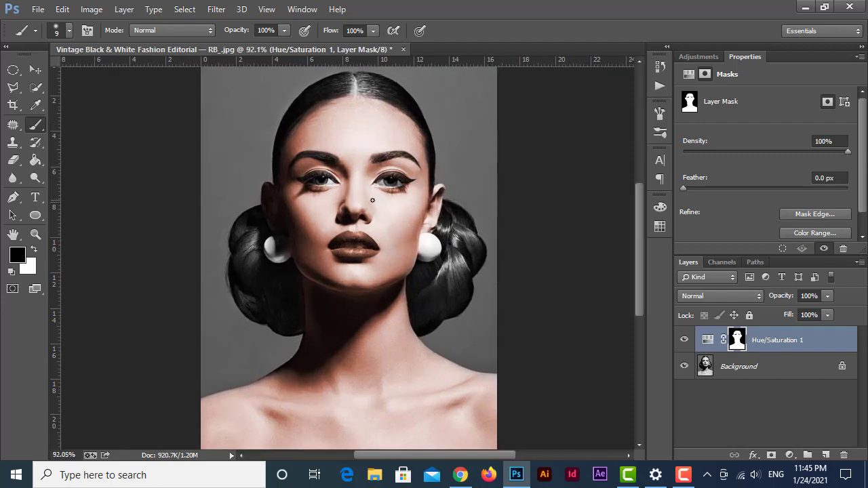
pyautogui.scroll(4, 376, 103)
pyautogui.scroll(5, 377, 103)
pyautogui.click(284, 31)
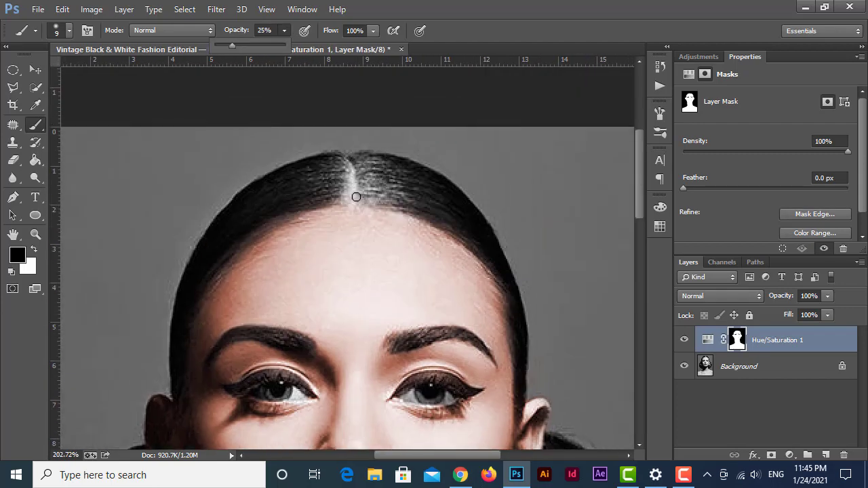
pyautogui.press('x')
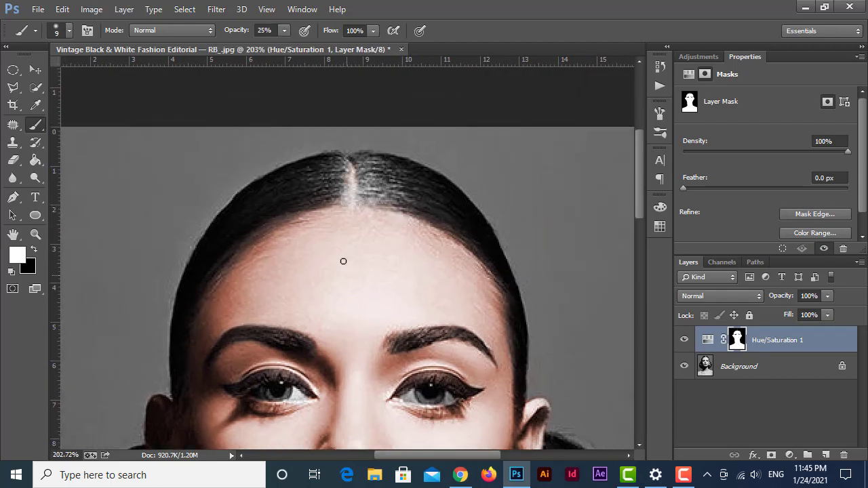
pyautogui.scroll(-5, 343, 261)
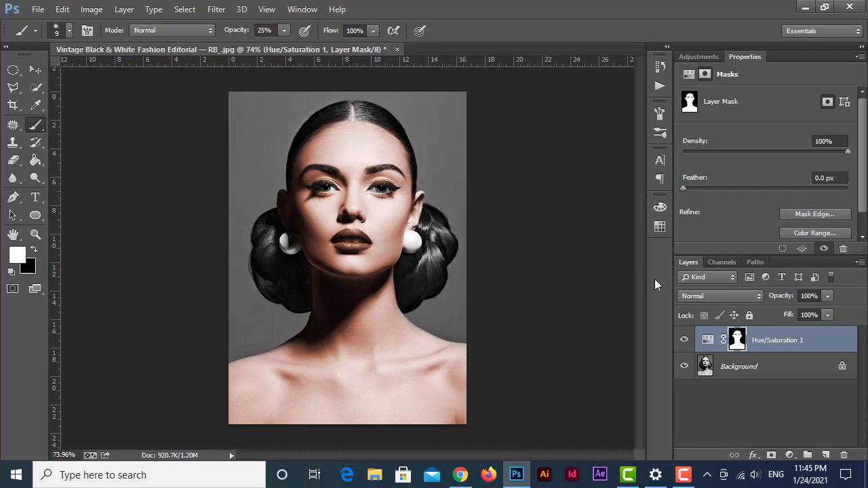
# Add a second colorized Hue/Saturation layer at Hue 36, Saturation 37, Lightness -15
pyautogui.click(791, 453)
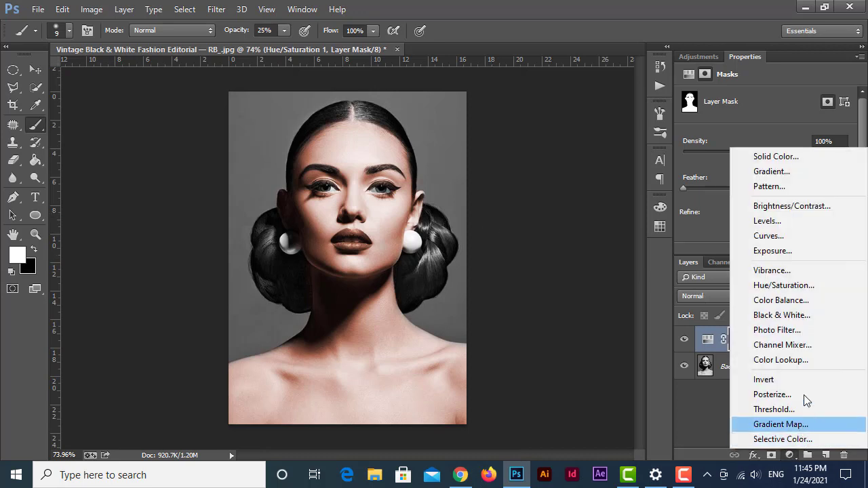
pyautogui.click(786, 288)
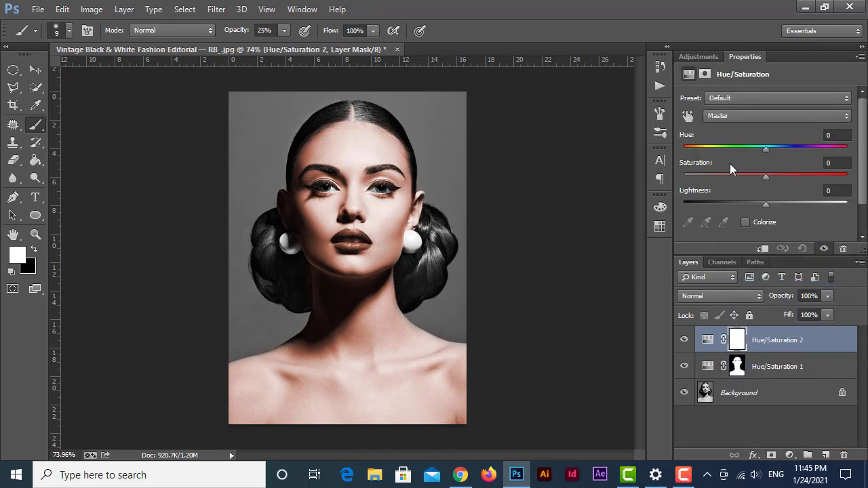
pyautogui.click(745, 223)
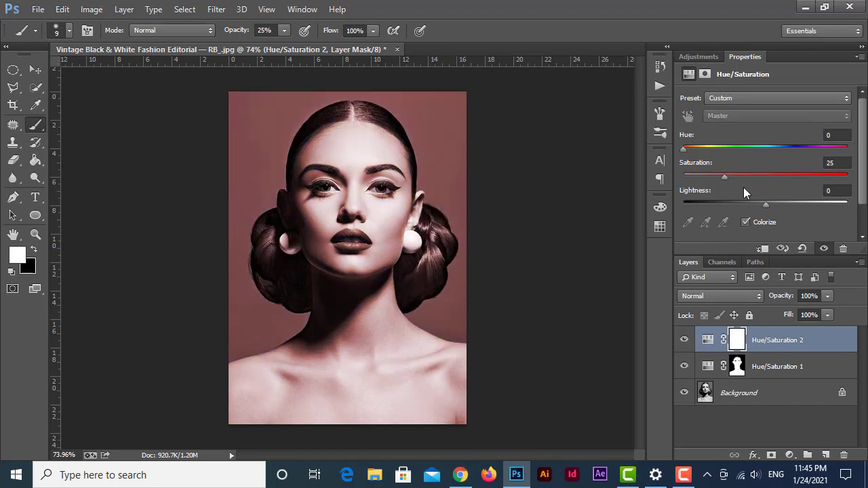
pyautogui.moveTo(693, 150); pyautogui.dragTo(699, 149)
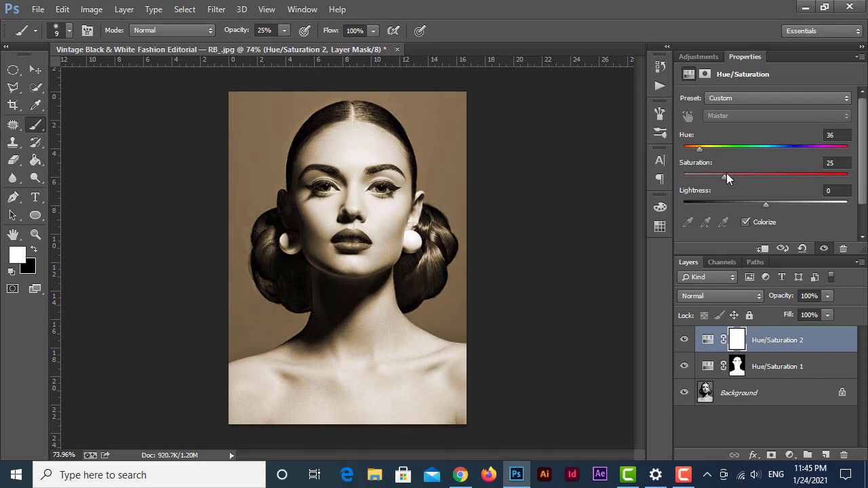
pyautogui.moveTo(725, 177)
pyautogui.mouseDown()
pyautogui.moveTo(747, 177)
pyautogui.moveTo(753, 202)
pyautogui.mouseUp()
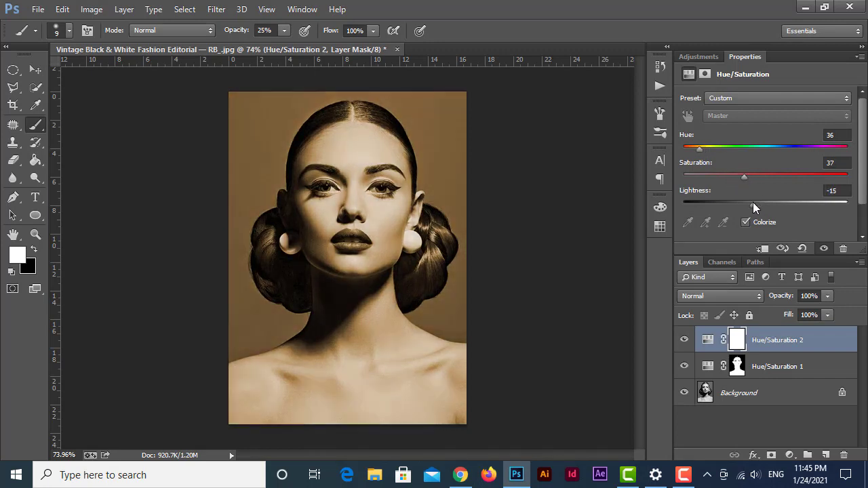
# Select the Hue/Saturation 2 mask and fill it black to hide the golden tint
pyautogui.press('x')
pyautogui.click(737, 341)
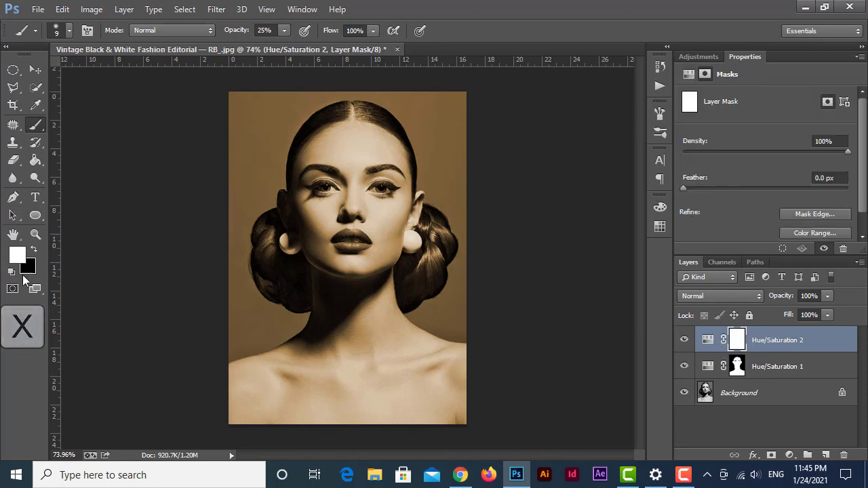
pyautogui.press('x')
pyautogui.hotkey('alt', 'BackSpace')
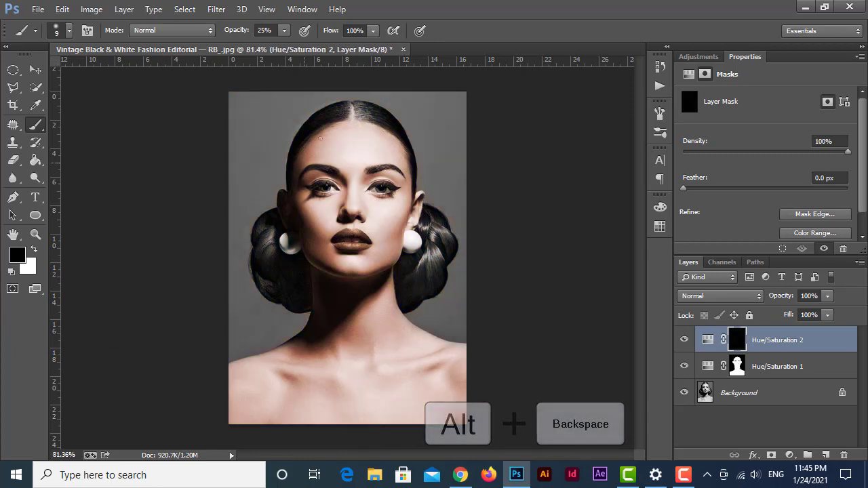
# Set up a larger white brush at 100% opacity and 93% flow
pyautogui.scroll(3, 316, 160)
pyautogui.scroll(1, 323, 130)
pyautogui.moveTo(343, 158); pyautogui.dragTo(358, 274)
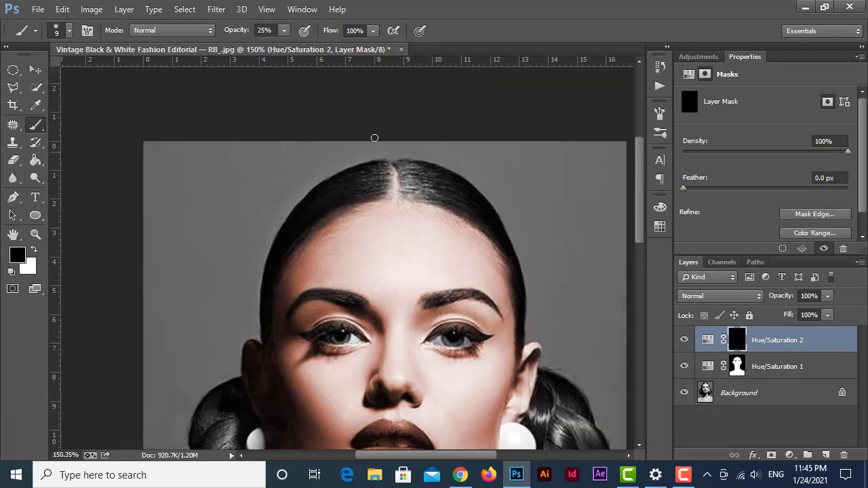
pyautogui.scroll(2, 374, 137)
pyautogui.scroll(1, 379, 133)
pyautogui.click(285, 32)
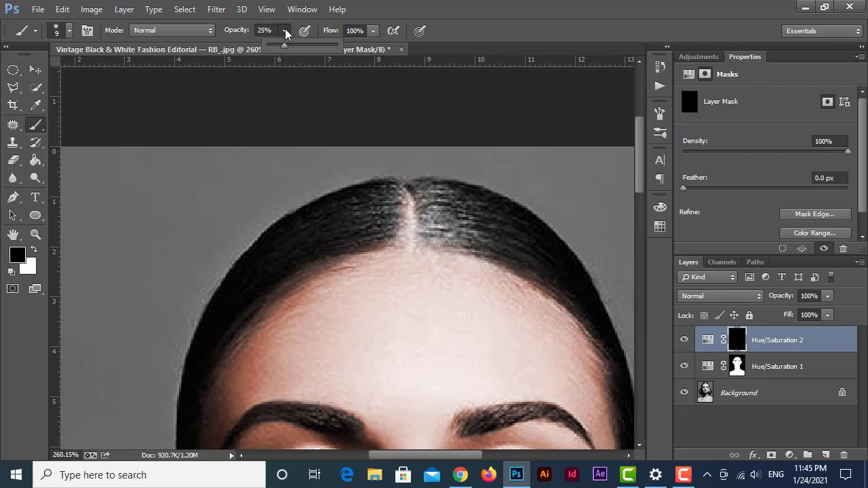
pyautogui.click(373, 31)
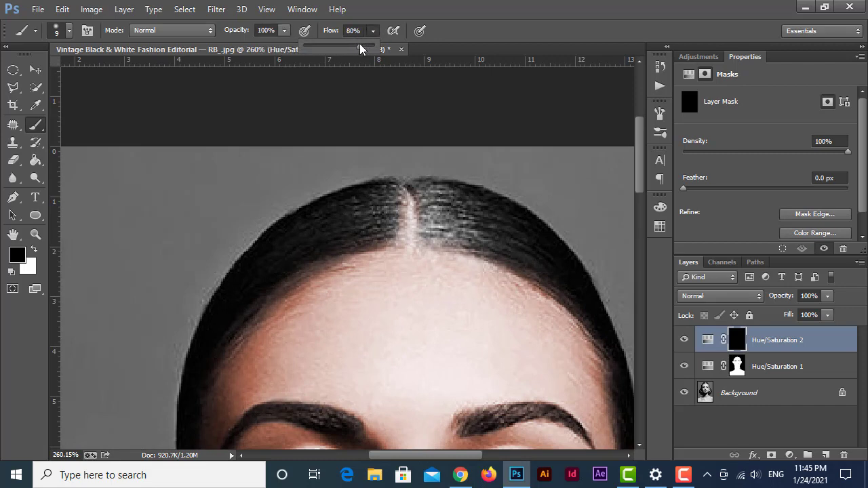
pyautogui.click(40, 129)
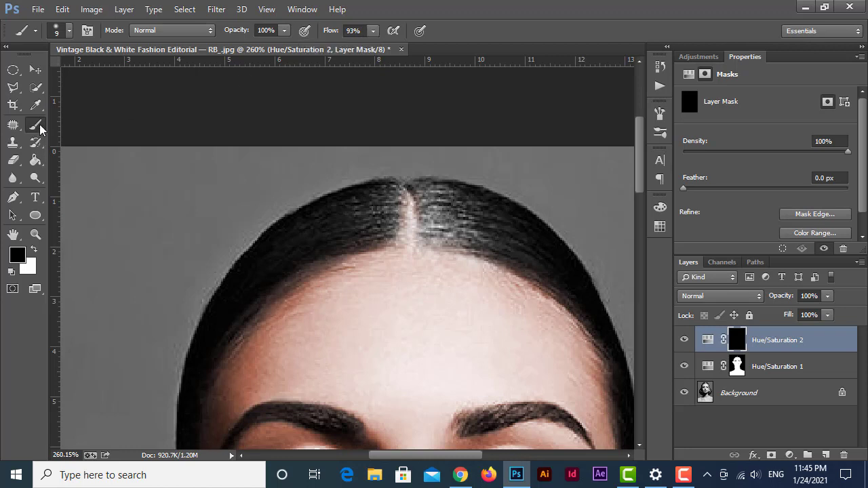
pyautogui.press('x')
pyautogui.press('x')
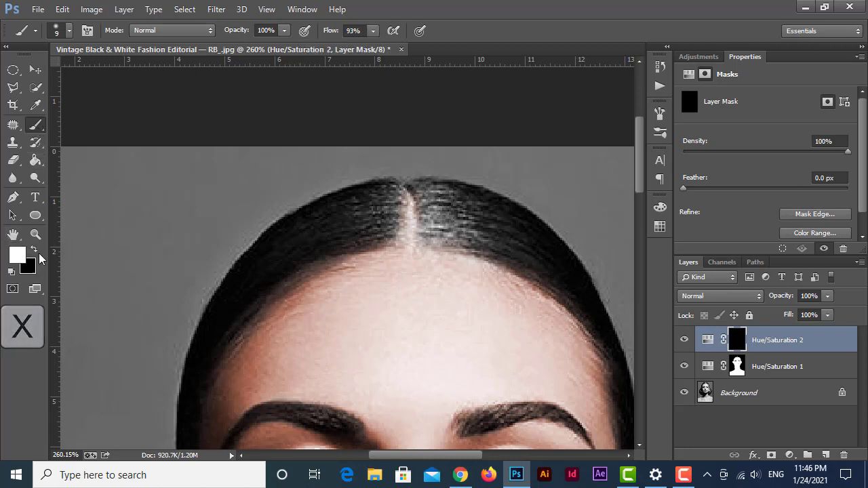
pyautogui.press(']')
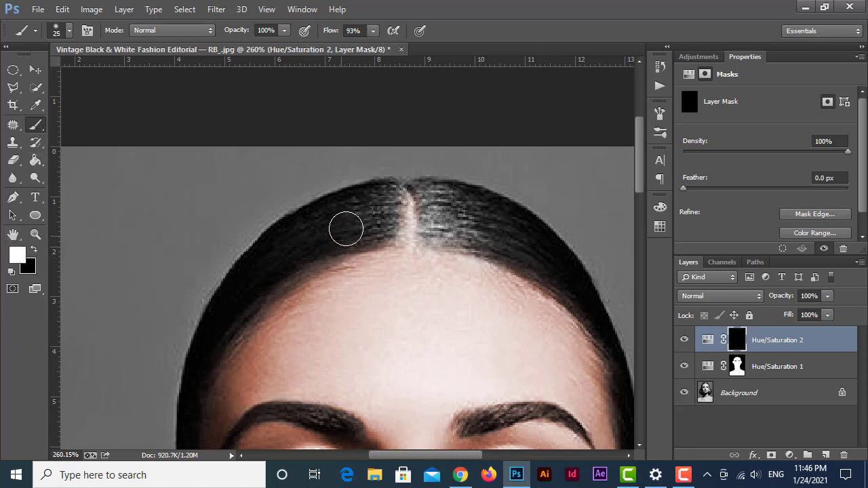
# Paint white over the hair and bun to bring back the golden tint
pyautogui.moveTo(366, 220)
pyautogui.mouseDown()
pyautogui.moveTo(374, 224)
pyautogui.moveTo(384, 198)
pyautogui.mouseUp()
pyautogui.scroll(-5, 238, 275)
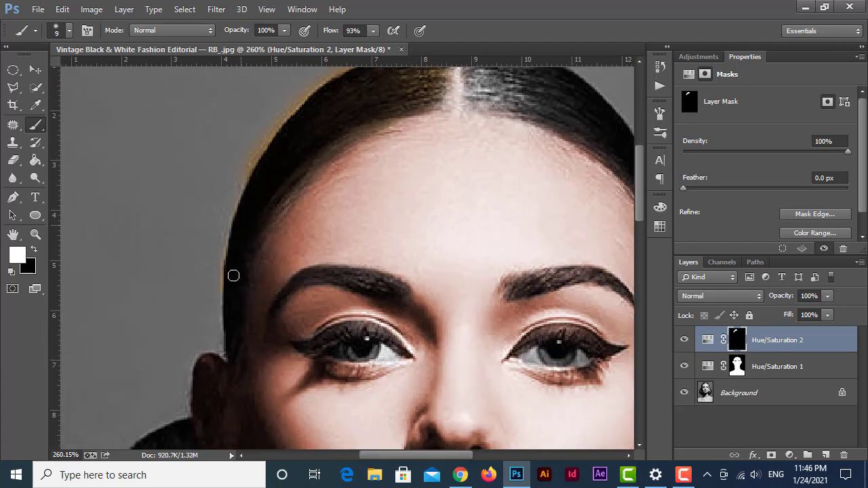
pyautogui.scroll(-5, 232, 275)
pyautogui.hscroll(-3, 233, 276)
pyautogui.press(']')
pyautogui.scroll(-3, 214, 336)
pyautogui.scroll(-2, 287, 246)
pyautogui.hscroll(2, 287, 246)
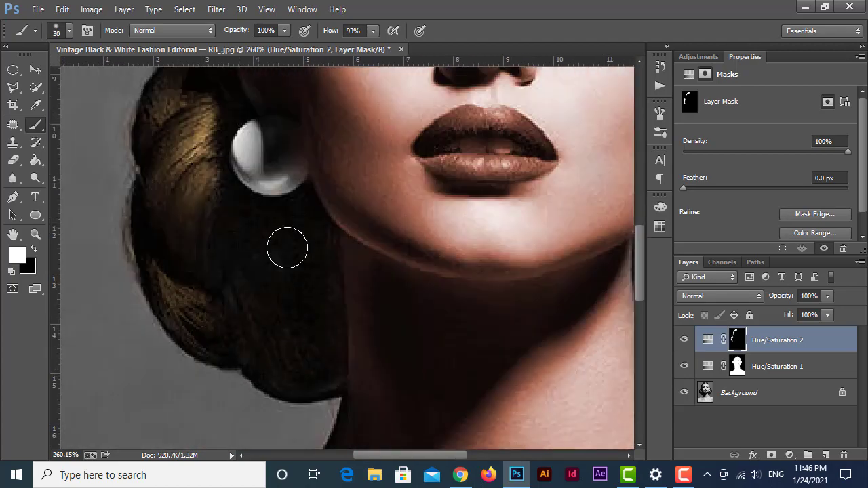
pyautogui.scroll(3, 208, 221)
pyautogui.scroll(9, 221, 185)
pyautogui.hscroll(7, 221, 186)
pyautogui.scroll(-3, 310, 248)
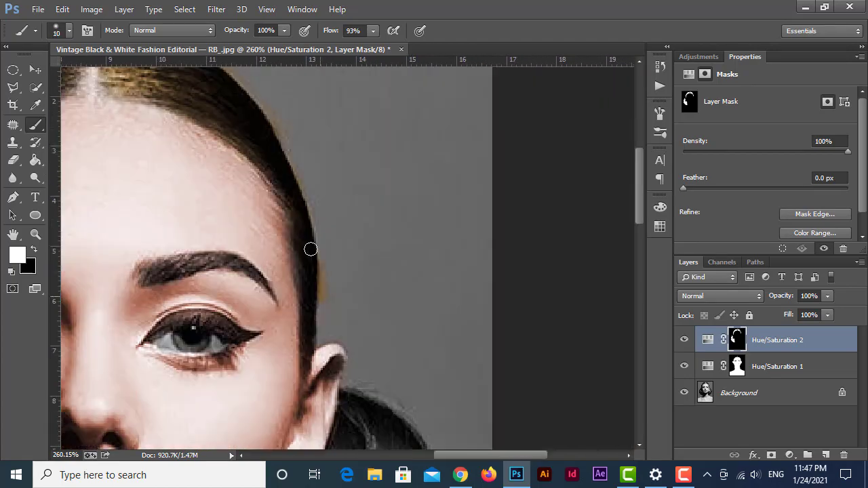
pyautogui.scroll(-4, 281, 251)
pyautogui.hscroll(4, 281, 251)
pyautogui.moveTo(295, 285); pyautogui.dragTo(275, 339)
pyautogui.scroll(-4, 277, 238)
pyautogui.hscroll(-1, 276, 237)
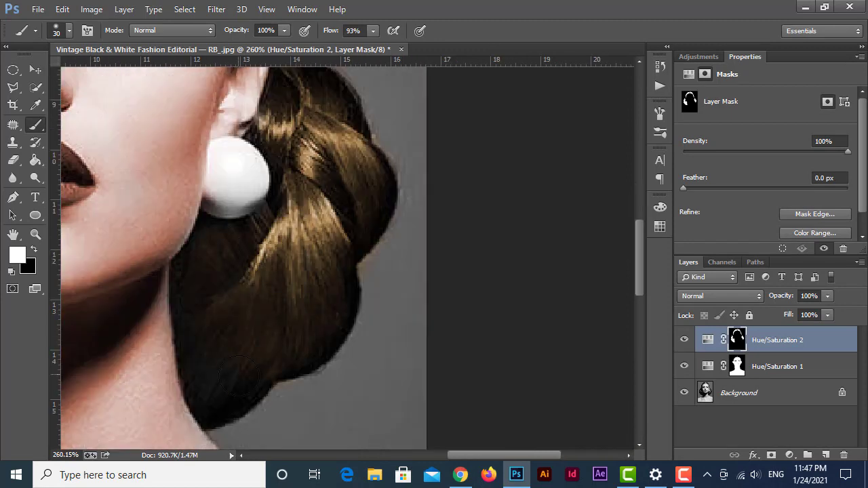
pyautogui.moveTo(298, 248); pyautogui.dragTo(236, 334)
pyautogui.scroll(1, 254, 305)
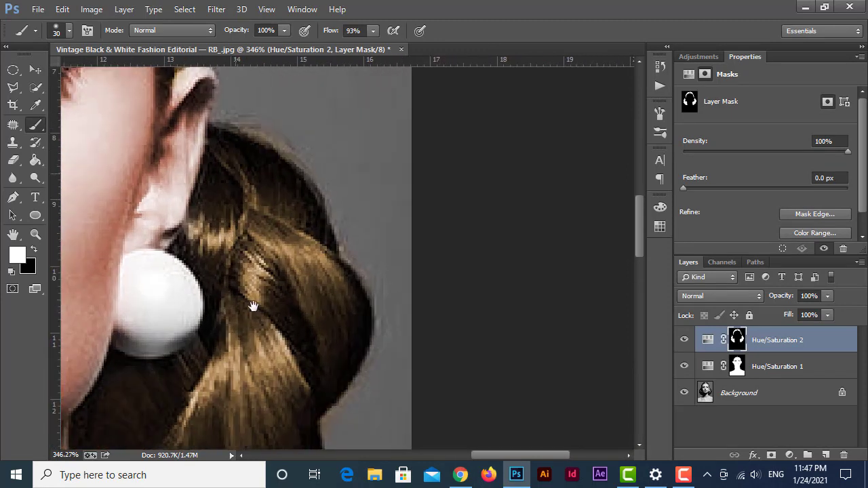
pyautogui.scroll(5, 246, 380)
pyautogui.scroll(2, 246, 176)
pyautogui.scroll(1, 246, 177)
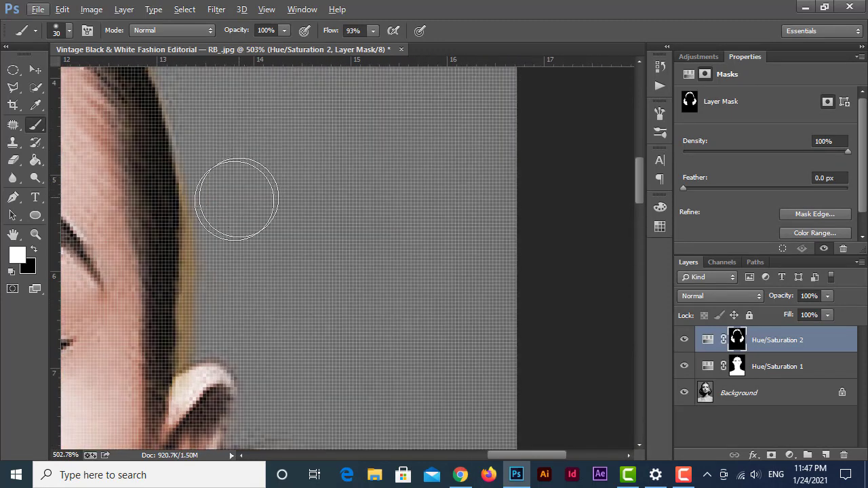
pyautogui.moveTo(242, 258); pyautogui.dragTo(290, 201)
pyautogui.scroll(-1, 290, 201)
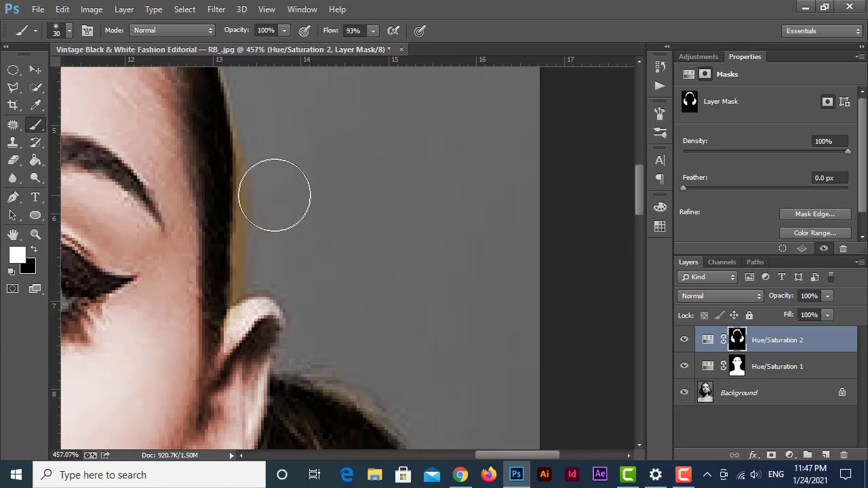
# Paint black with a harder brush to remove tint spill along the hair edge by the ear
pyautogui.press('x')
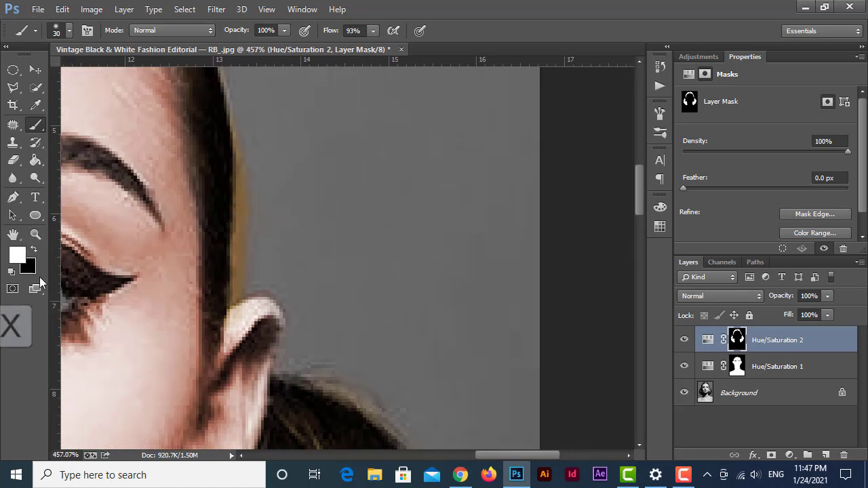
pyautogui.click(70, 30)
pyautogui.moveTo(79, 103); pyautogui.dragTo(92, 103)
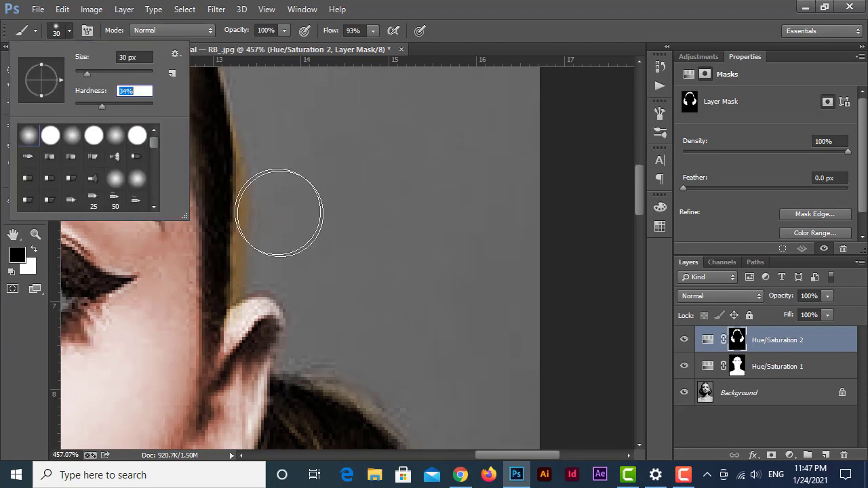
pyautogui.click(278, 204)
pyautogui.moveTo(285, 215); pyautogui.dragTo(288, 261)
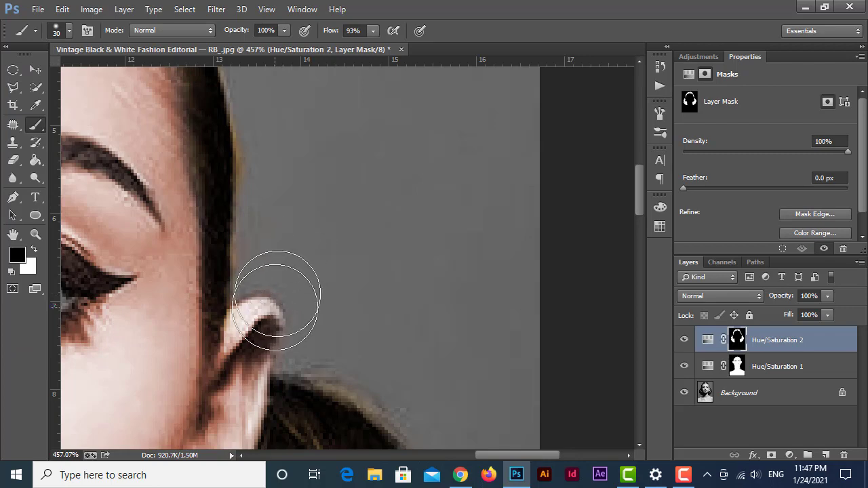
# At 29% brush opacity, paint out the golden tint right of the centre parting
pyautogui.scroll(2, 301, 316)
pyautogui.scroll(3, 299, 278)
pyautogui.hscroll(-1, 298, 278)
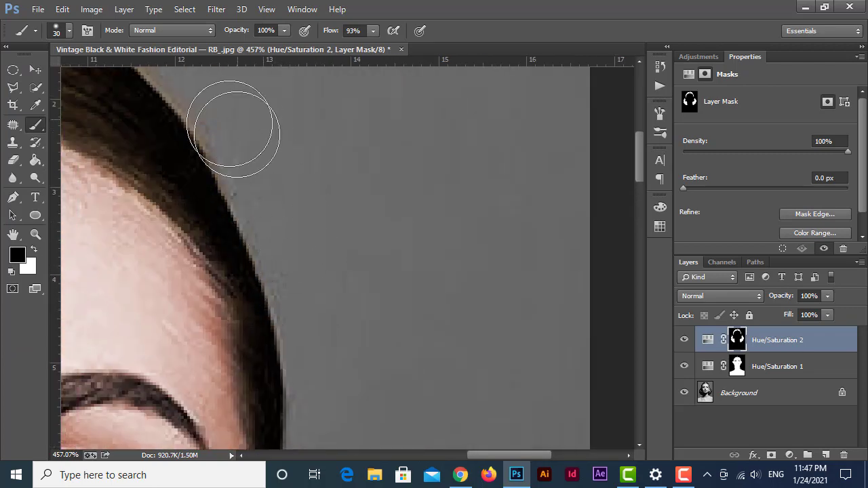
pyautogui.scroll(3, 232, 116)
pyautogui.hscroll(-4, 384, 159)
pyautogui.hscroll(-3, 258, 113)
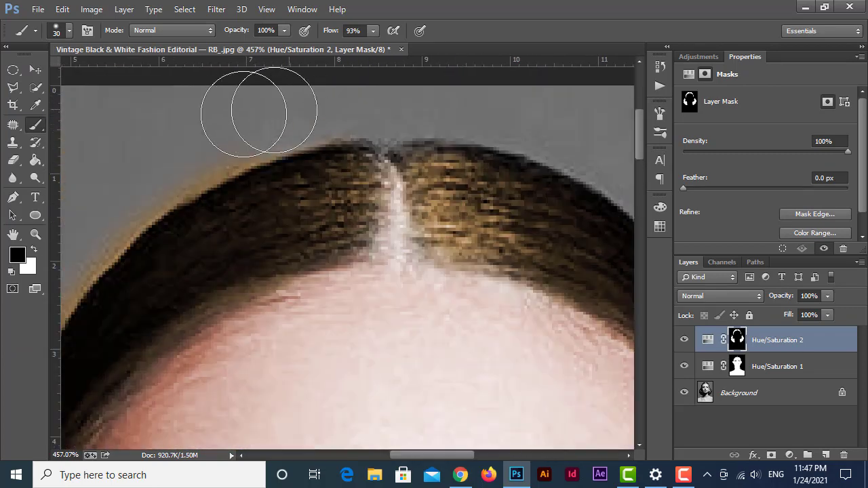
pyautogui.hscroll(-2, 295, 156)
pyautogui.scroll(-2, 294, 156)
pyautogui.scroll(-2, 300, 158)
pyautogui.hscroll(-3, 213, 271)
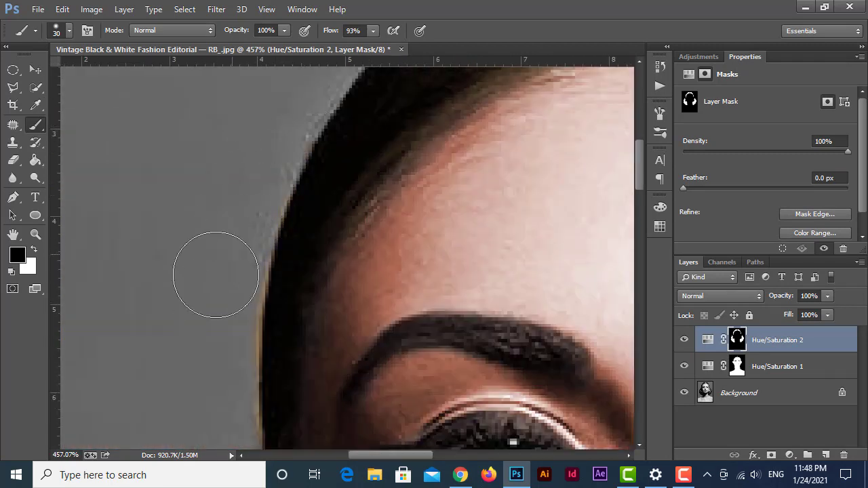
pyautogui.scroll(-3, 223, 277)
pyautogui.scroll(-3, 233, 242)
pyautogui.scroll(-3, 169, 385)
pyautogui.scroll(-1, 281, 147)
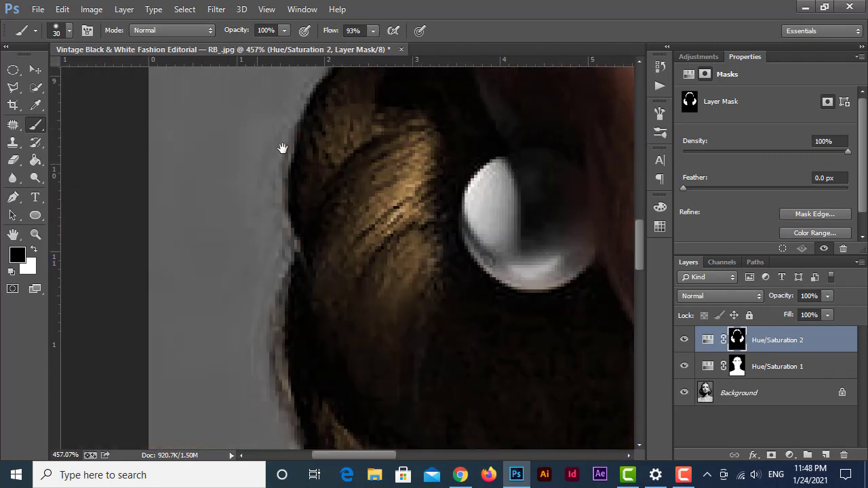
pyautogui.scroll(-2, 345, 349)
pyautogui.scroll(-2, 387, 294)
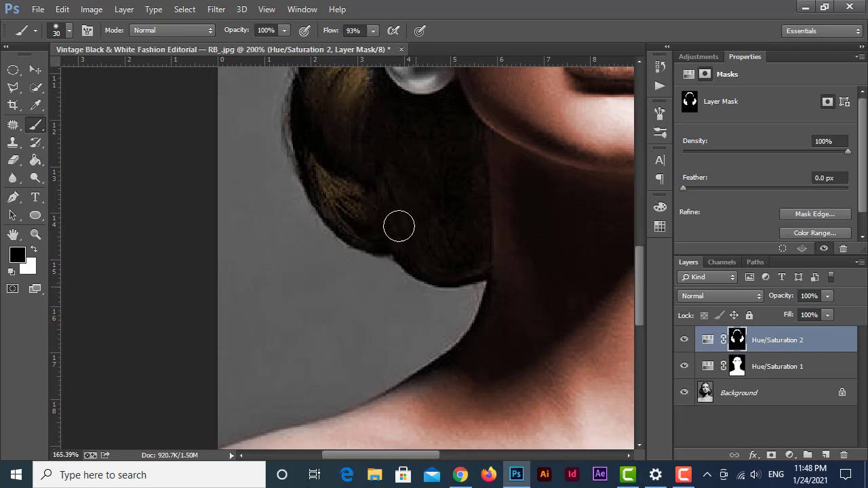
pyautogui.scroll(-3, 401, 226)
pyautogui.scroll(-1, 403, 225)
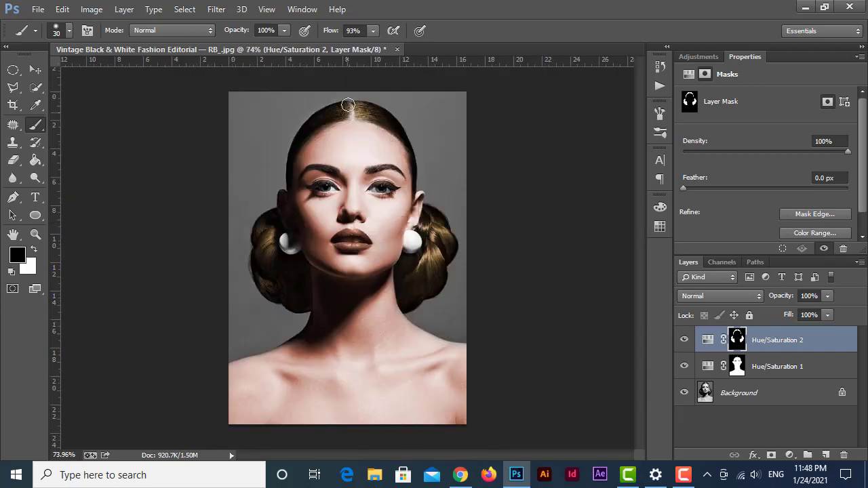
pyautogui.scroll(2, 347, 105)
pyautogui.scroll(2, 367, 81)
pyautogui.scroll(1, 374, 72)
pyautogui.scroll(1, 375, 74)
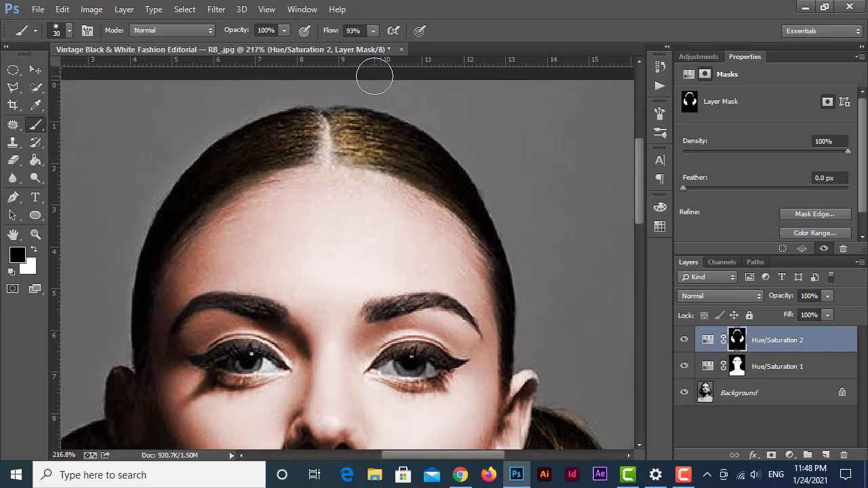
pyautogui.moveTo(337, 212); pyautogui.dragTo(331, 261)
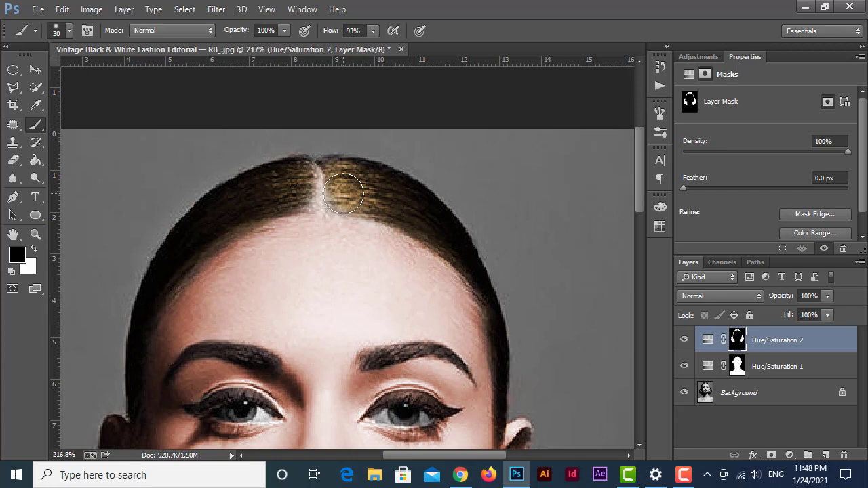
pyautogui.scroll(2, 341, 183)
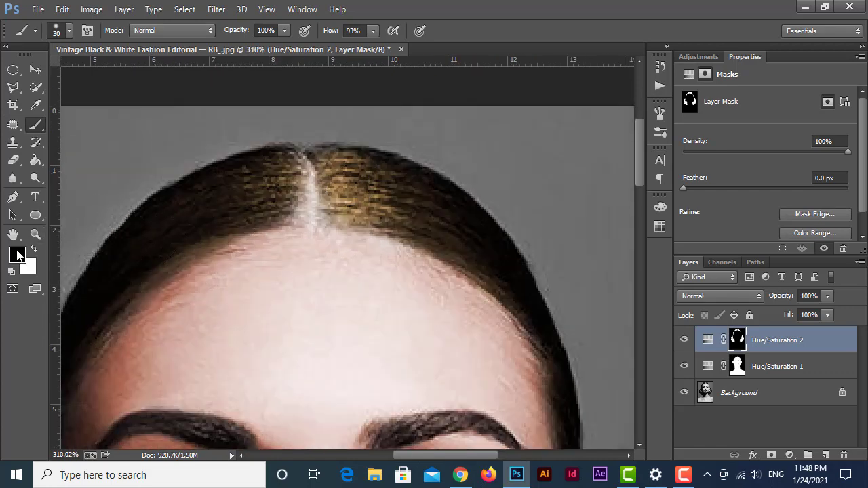
pyautogui.click(282, 30)
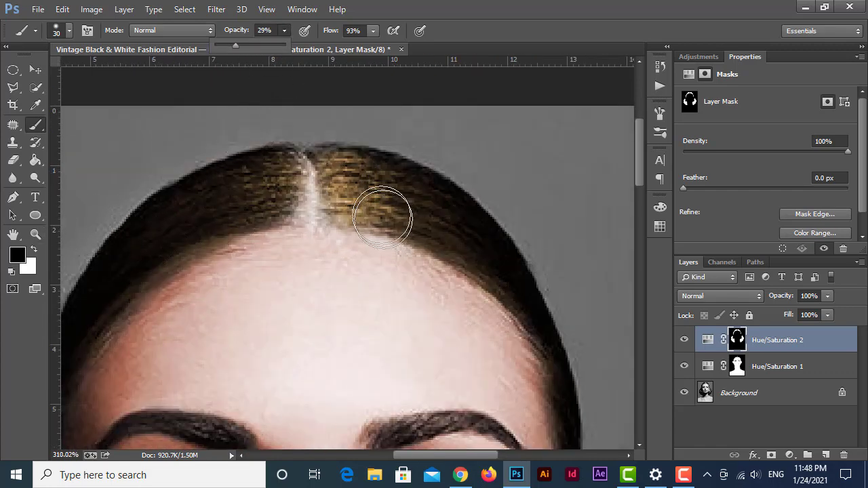
pyautogui.moveTo(388, 217)
pyautogui.mouseDown()
pyautogui.moveTo(378, 188)
pyautogui.moveTo(354, 170)
pyautogui.moveTo(386, 189)
pyautogui.mouseUp()
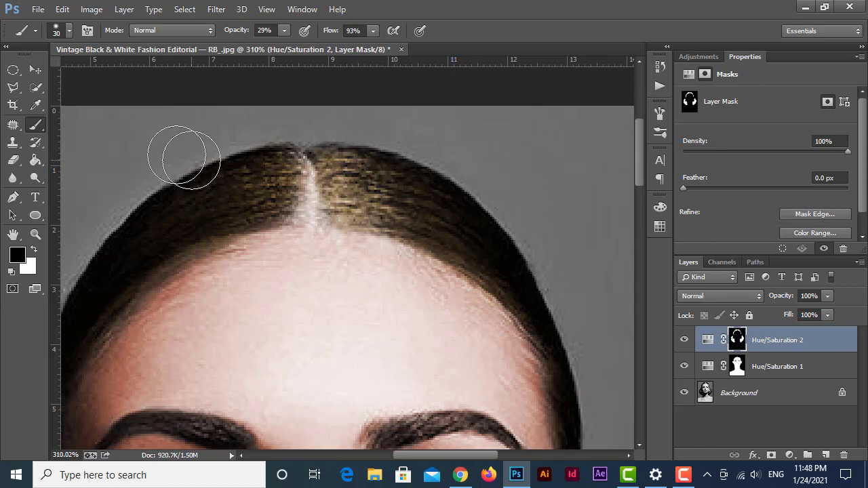
pyautogui.scroll(-3, 415, 222)
pyautogui.scroll(-2, 416, 224)
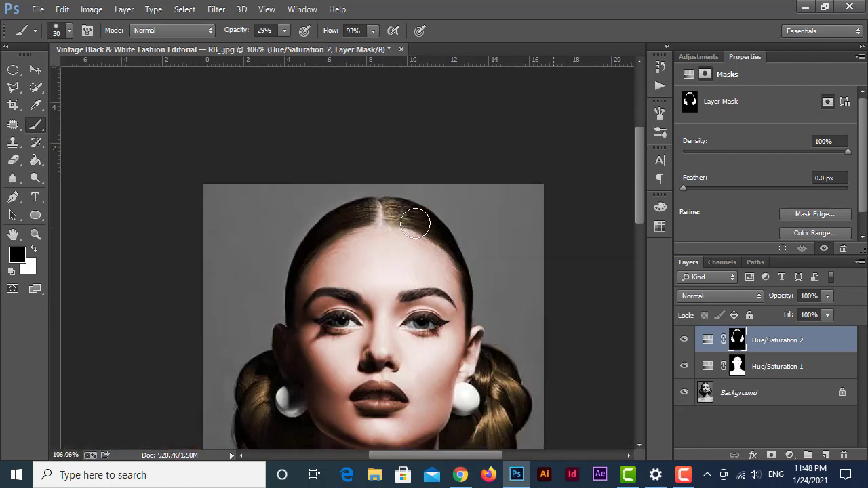
pyautogui.scroll(-1, 415, 224)
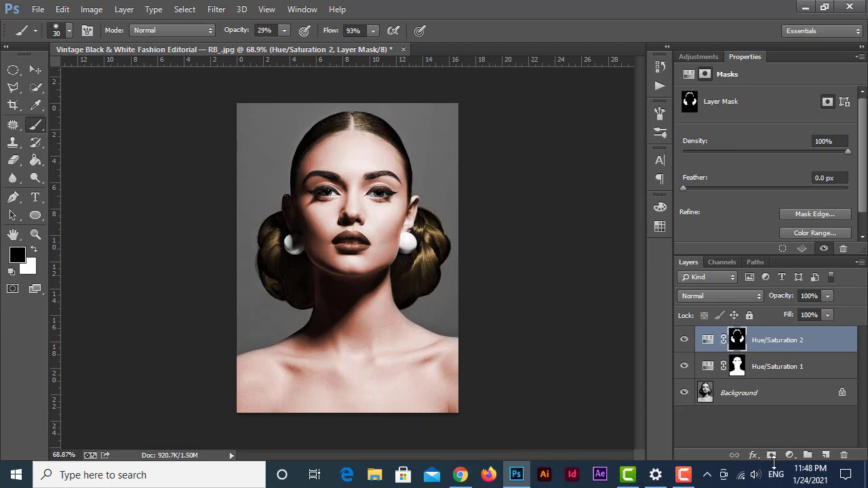
# Add a colorized Hue/Saturation layer at Saturation 87, flooding the portrait red
pyautogui.click(790, 458)
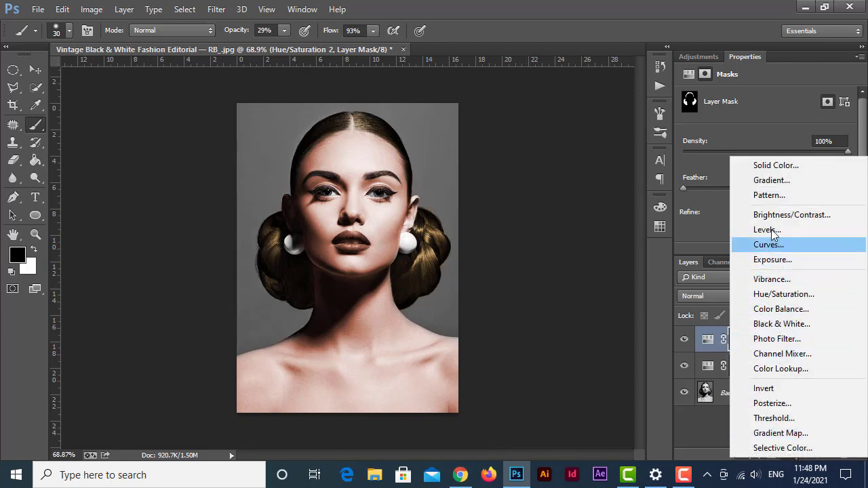
pyautogui.click(774, 296)
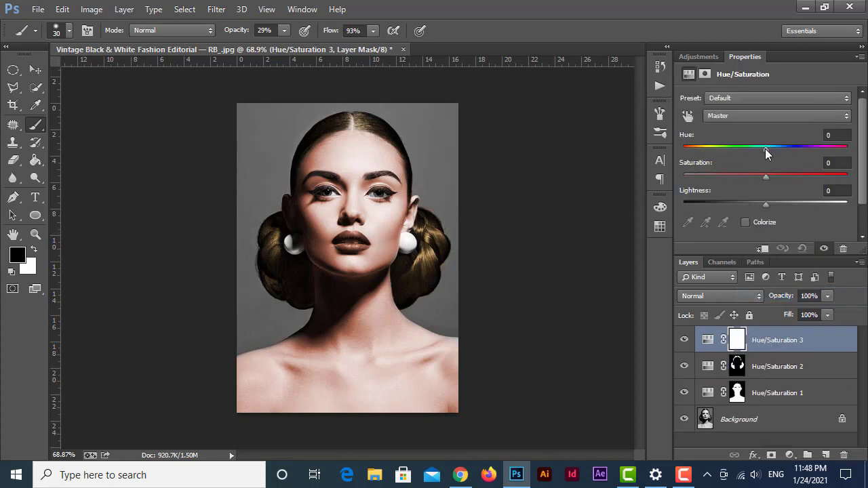
pyautogui.click(745, 222)
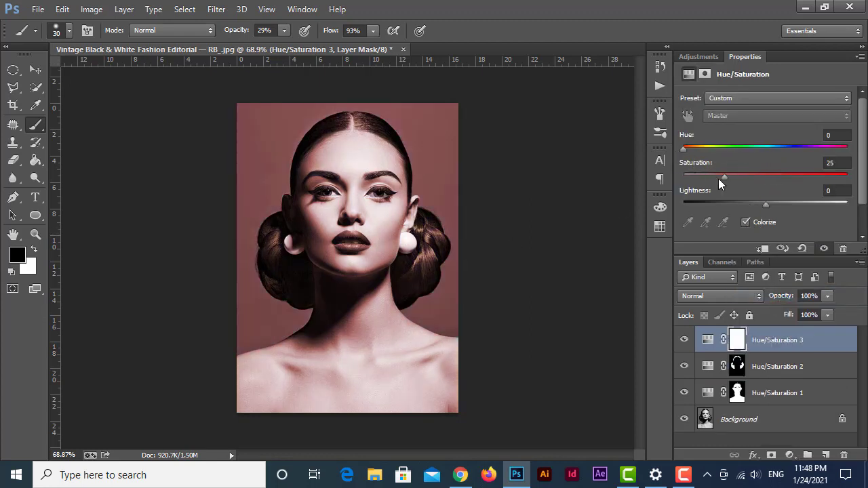
pyautogui.moveTo(724, 174); pyautogui.dragTo(812, 176)
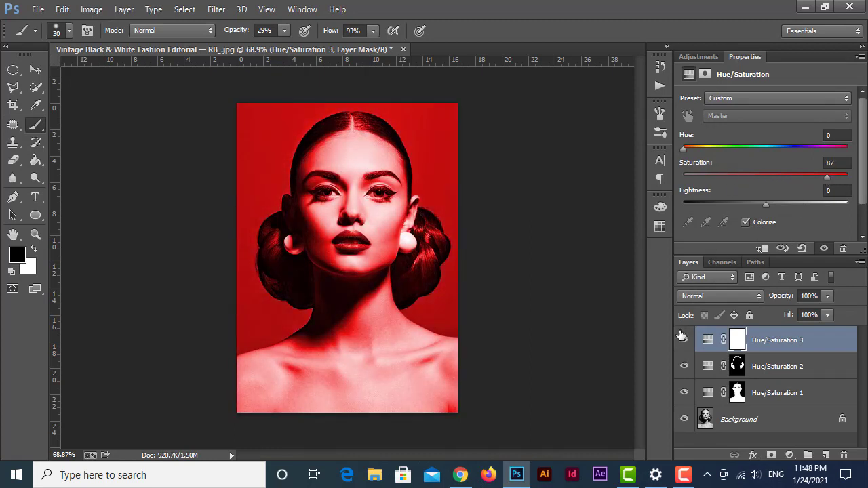
# Fill the Hue/Saturation 3 mask black and zoom in on the lips with a size-9 brush
pyautogui.click(737, 341)
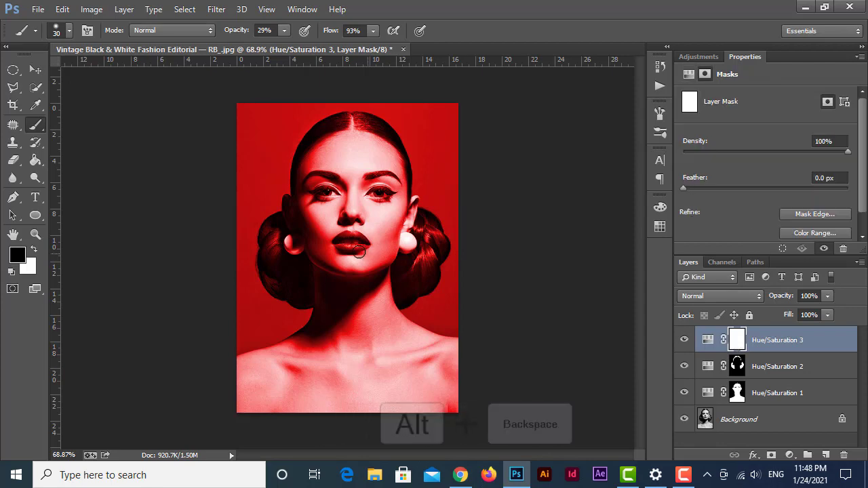
pyautogui.hotkey('alt', 'BackSpace')
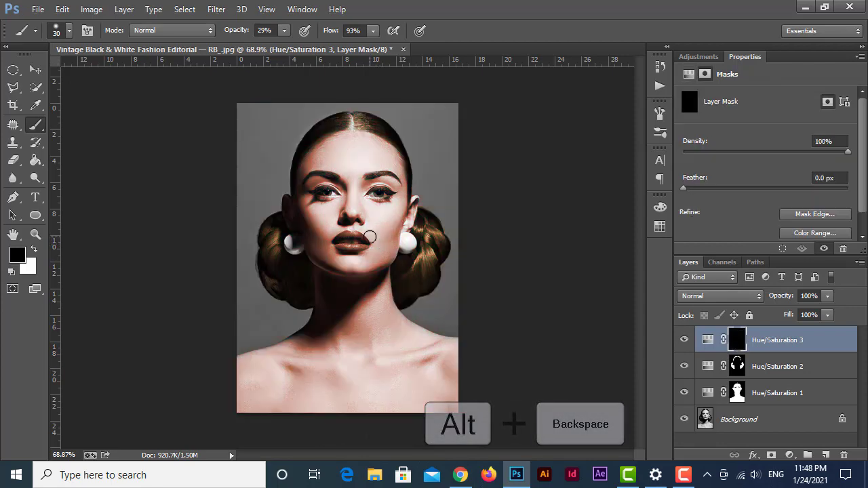
pyautogui.scroll(3, 362, 238)
pyautogui.scroll(2, 359, 239)
pyautogui.scroll(2, 359, 238)
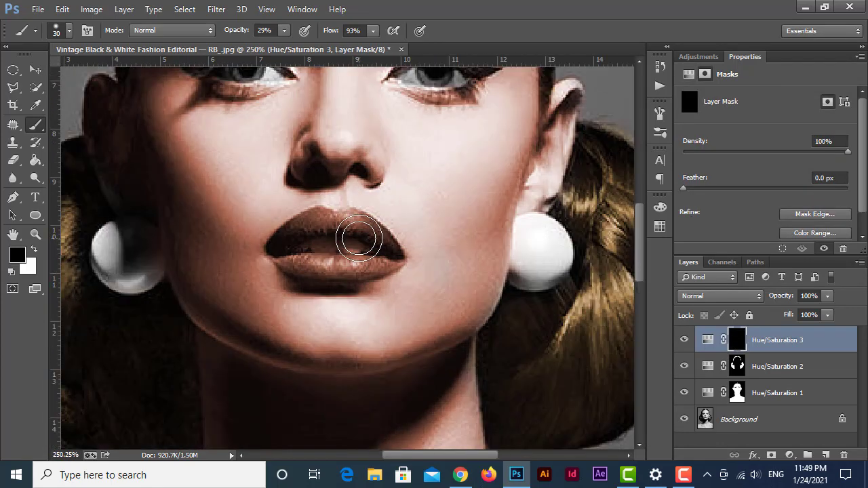
pyautogui.scroll(2, 359, 237)
pyautogui.scroll(1, 358, 236)
pyautogui.press('[')
pyautogui.press('[')
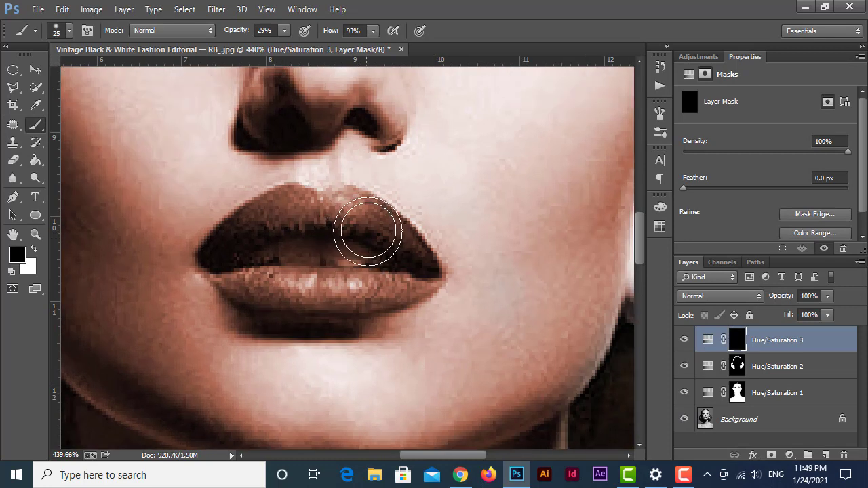
pyautogui.press('[')
pyautogui.press('x')
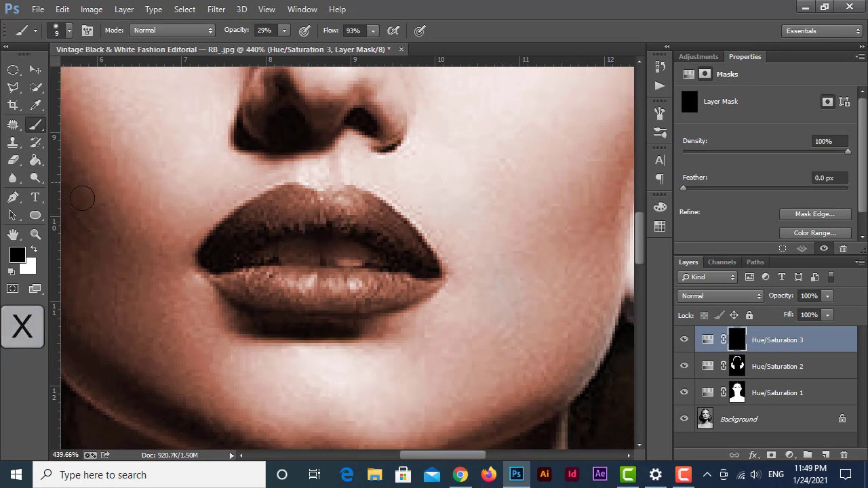
# Paint white over the upper and lower lips to reveal the red tint there
pyautogui.press('x')
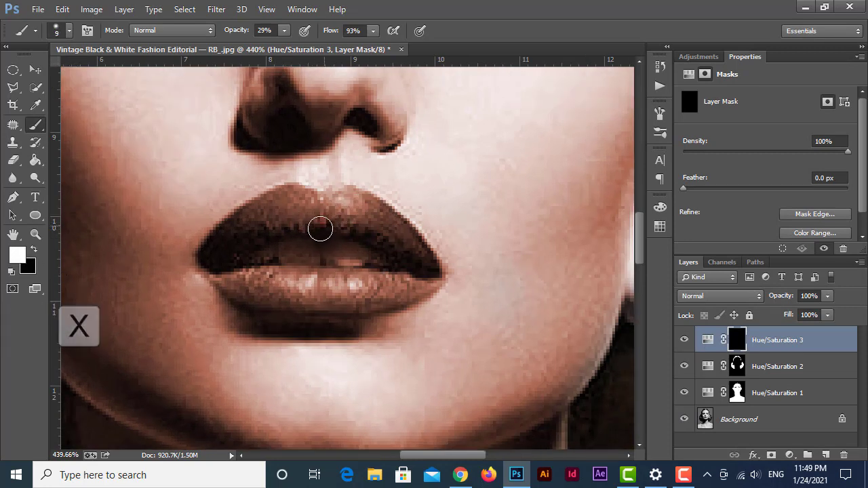
pyautogui.moveTo(320, 226); pyautogui.dragTo(324, 225)
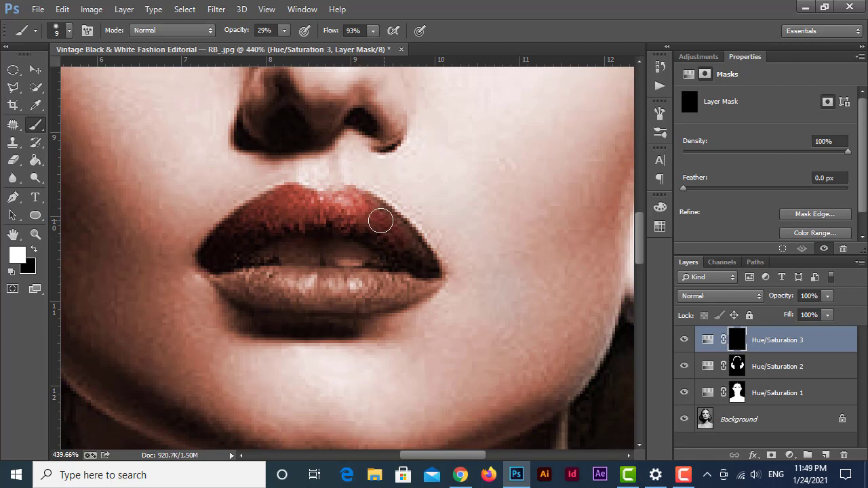
pyautogui.moveTo(236, 282)
pyautogui.mouseDown()
pyautogui.moveTo(425, 275)
pyautogui.moveTo(341, 281)
pyautogui.mouseUp()
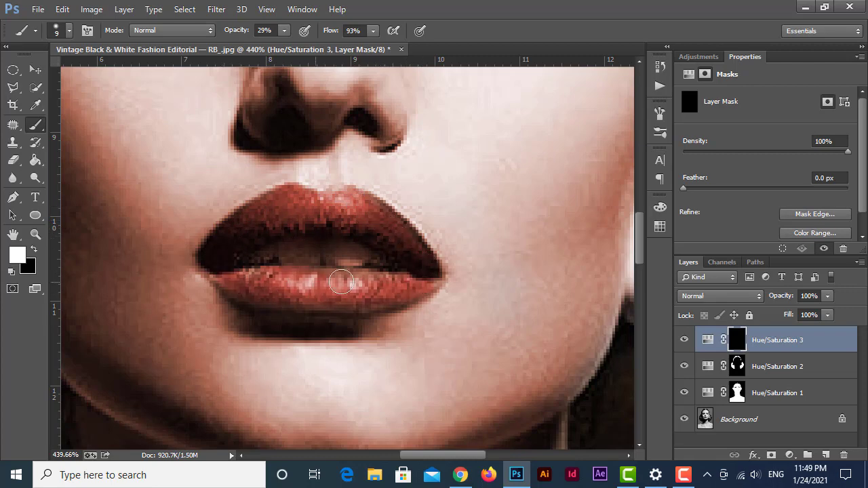
pyautogui.press('x')
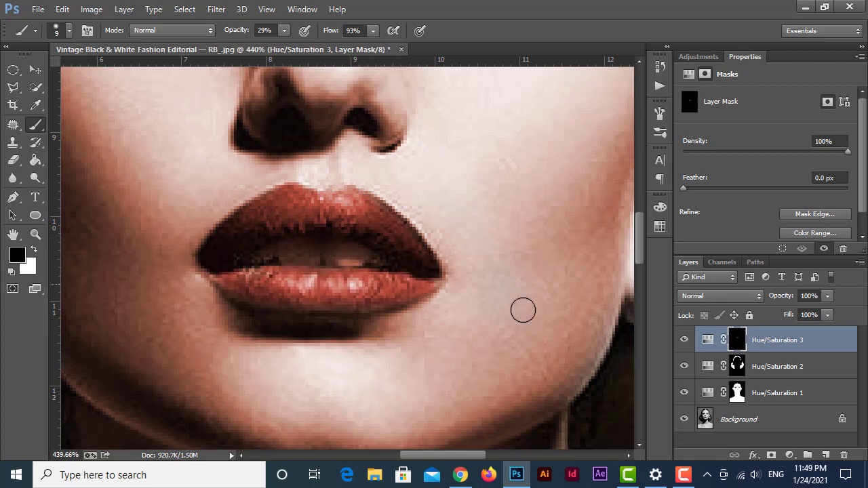
pyautogui.click(732, 393)
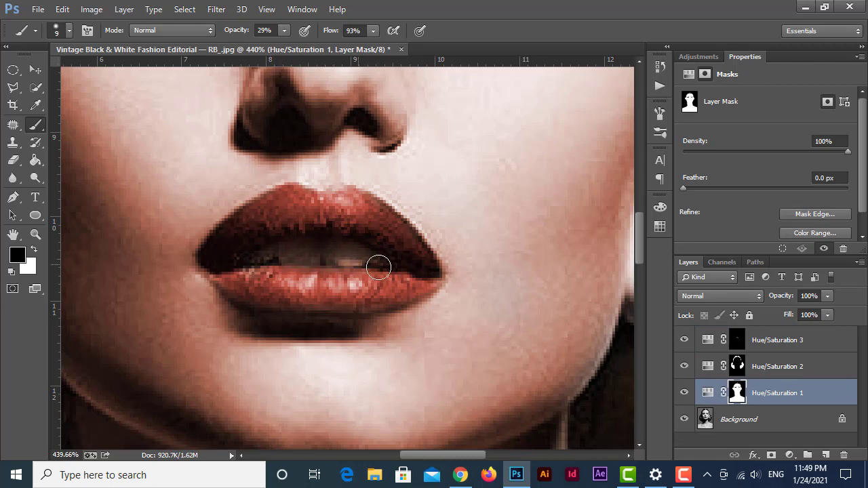
pyautogui.keyDown('alt'); pyautogui.scroll(-3, 349, 252); pyautogui.keyUp('alt')
pyautogui.keyDown('alt'); pyautogui.scroll(-2, 350, 257); pyautogui.keyUp('alt')
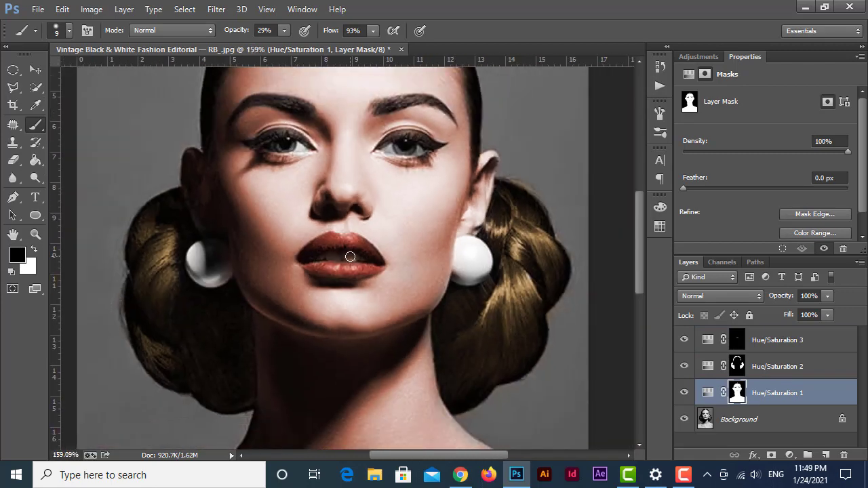
pyautogui.keyDown('alt'); pyautogui.scroll(-1, 350, 257); pyautogui.keyUp('alt')
pyautogui.keyDown('alt'); pyautogui.scroll(-1, 352, 258); pyautogui.keyUp('alt')
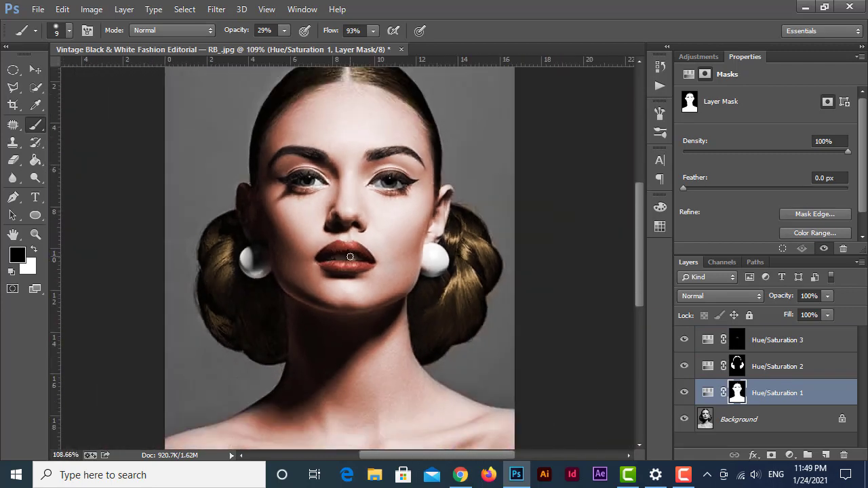
pyautogui.keyDown('alt'); pyautogui.scroll(-1, 359, 261); pyautogui.keyUp('alt')
pyautogui.keyDown('alt'); pyautogui.scroll(-1, 373, 264); pyautogui.keyUp('alt')
pyautogui.keyDown('alt'); pyautogui.scroll(1, 390, 132); pyautogui.keyUp('alt')
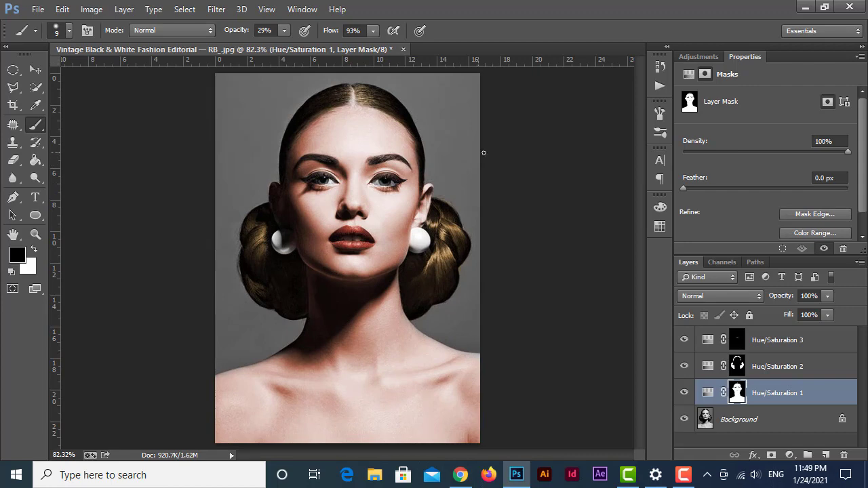
# Add a colorized Hue/Saturation layer at Hue 246, Saturation 39, Lightness -23 above Hue/Saturation 3
pyautogui.click(780, 339)
pyautogui.click(789, 455)
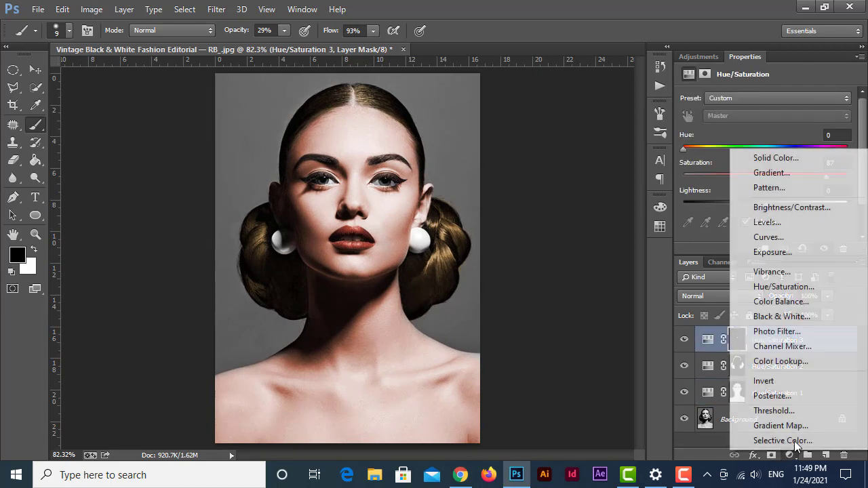
pyautogui.click(769, 292)
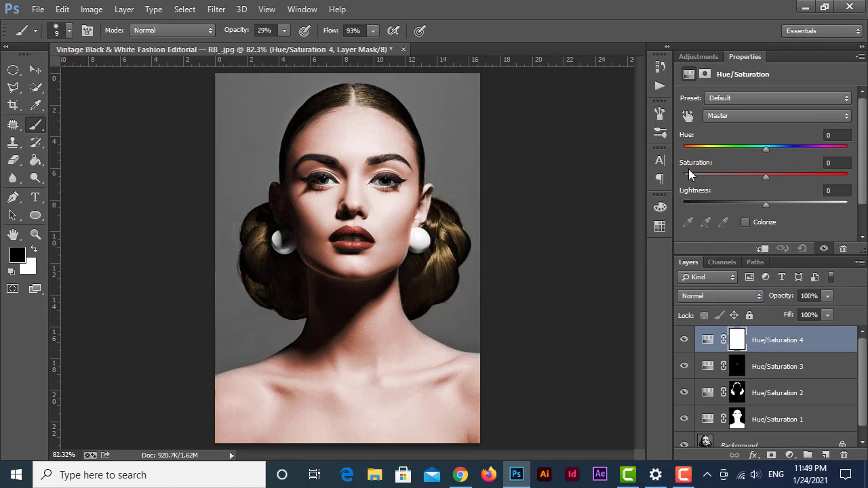
pyautogui.click(744, 222)
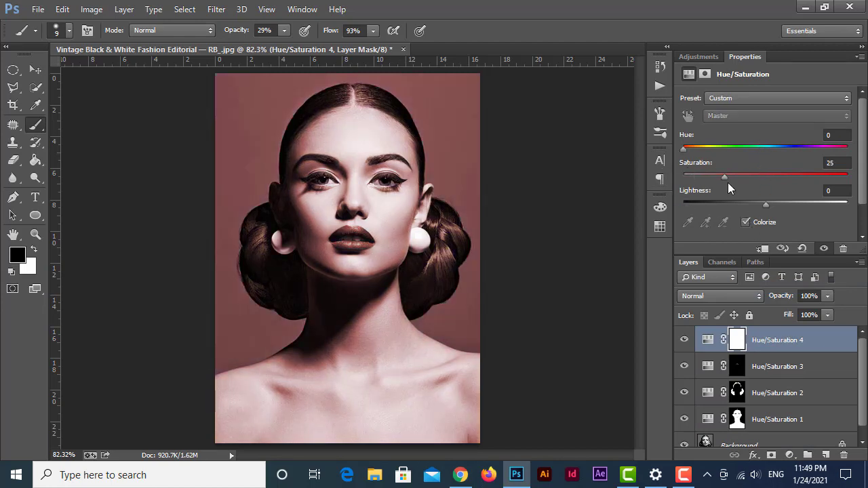
pyautogui.moveTo(733, 148); pyautogui.dragTo(800, 148)
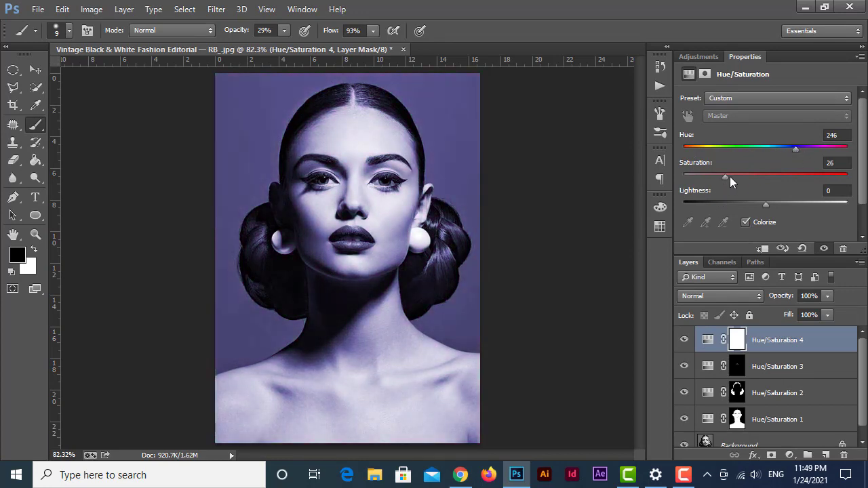
pyautogui.moveTo(730, 179)
pyautogui.mouseDown()
pyautogui.moveTo(747, 181)
pyautogui.moveTo(746, 202)
pyautogui.mouseUp()
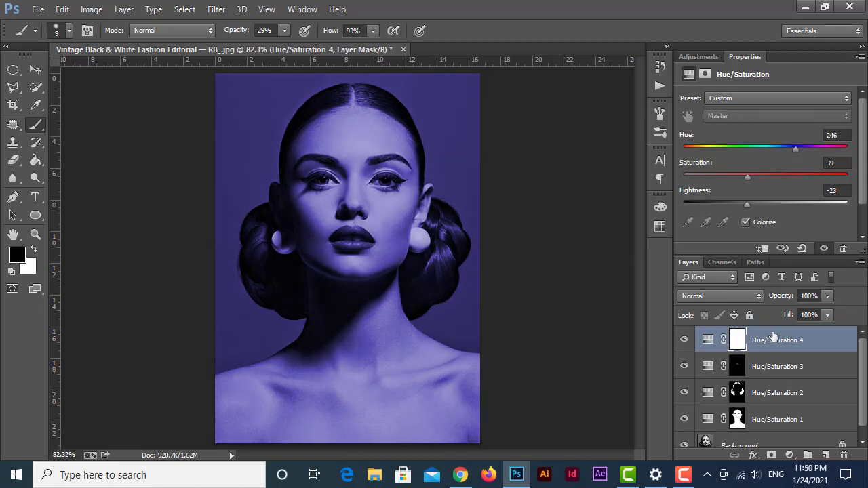
pyautogui.click(738, 342)
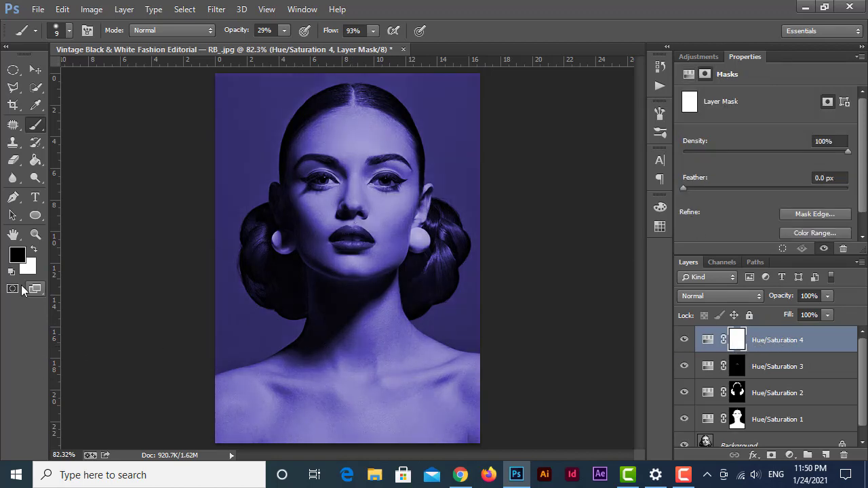
# Fill the Hue/Saturation 4 mask black and quick-select the woman's face, neck, shoulders and hair bun
pyautogui.hotkey('alt', 'BackSpace')
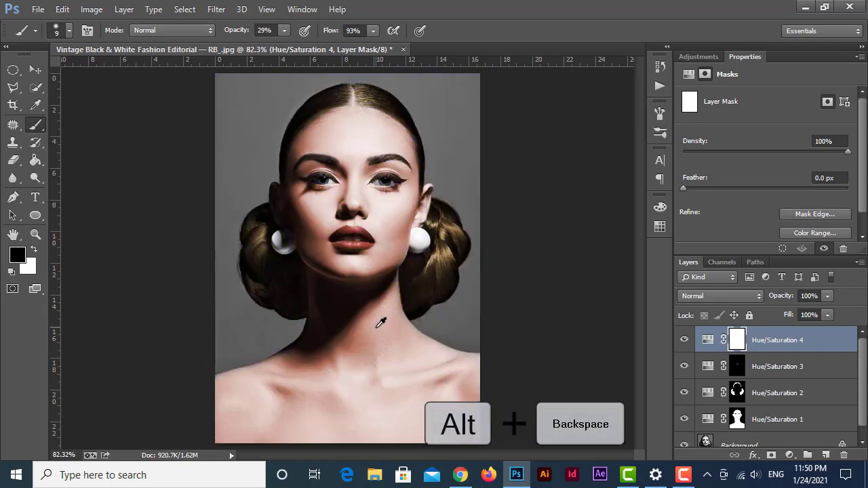
pyautogui.scroll(3, 361, 158)
pyautogui.scroll(3, 416, 278)
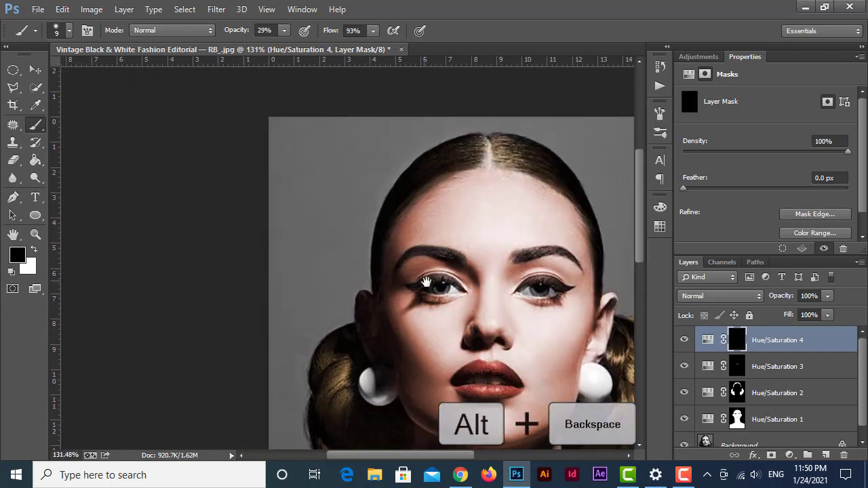
pyautogui.hscroll(-5, 434, 284)
pyautogui.click(35, 87)
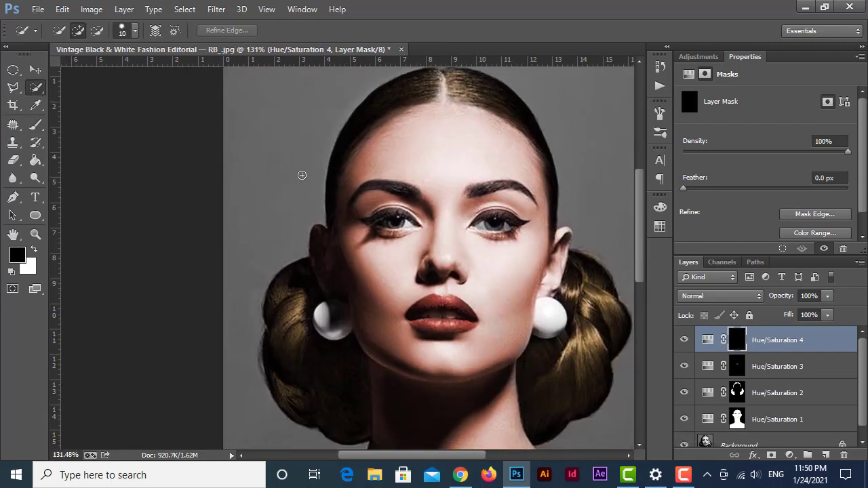
pyautogui.scroll(-2, 442, 187)
pyautogui.scroll(-1, 434, 190)
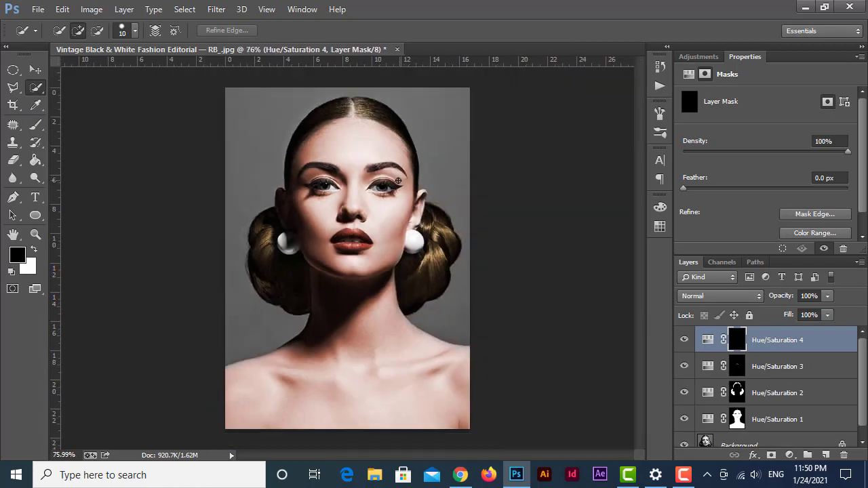
pyautogui.click(349, 167)
pyautogui.moveTo(368, 123)
pyautogui.mouseDown()
pyautogui.moveTo(381, 202)
pyautogui.moveTo(296, 215)
pyautogui.mouseUp()
pyautogui.press(']')
pyautogui.press(']')
pyautogui.press(']')
pyautogui.moveTo(335, 345)
pyautogui.mouseDown()
pyautogui.moveTo(398, 422)
pyautogui.moveTo(416, 213)
pyautogui.mouseUp()
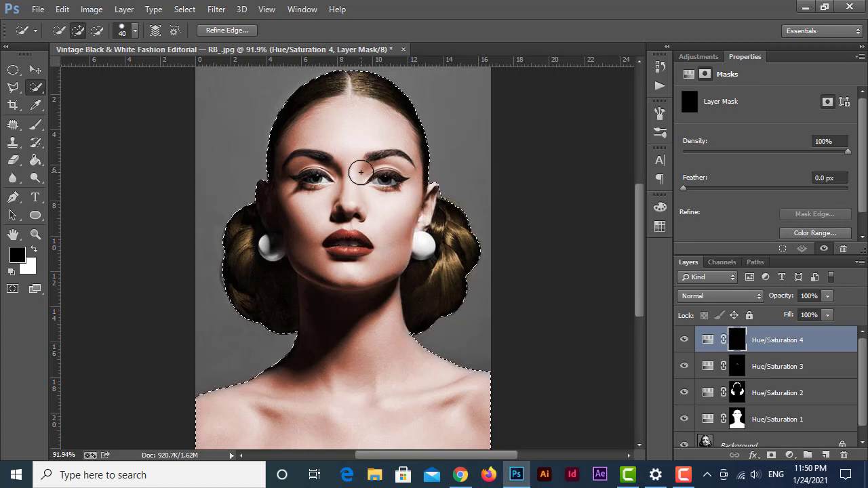
# Invert to the background and refine its edge with Smooth 15 and about 3 px feather
pyautogui.rightClick(360, 169)
pyautogui.click(383, 230)
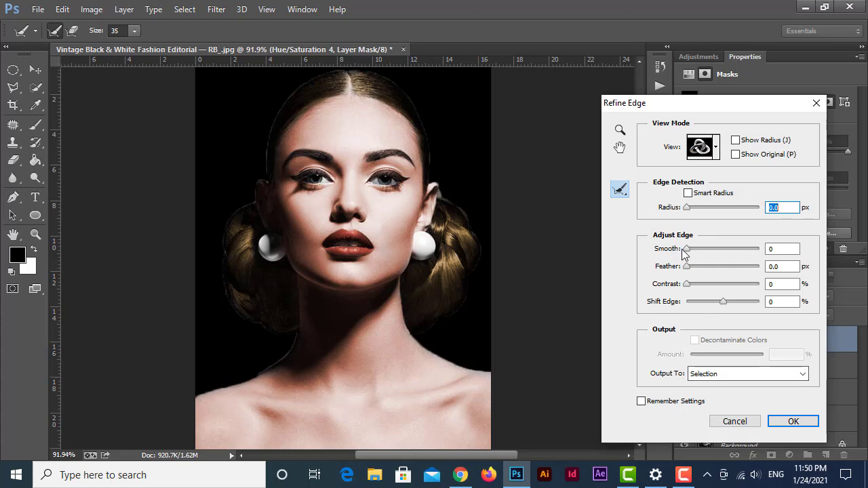
pyautogui.click(742, 421)
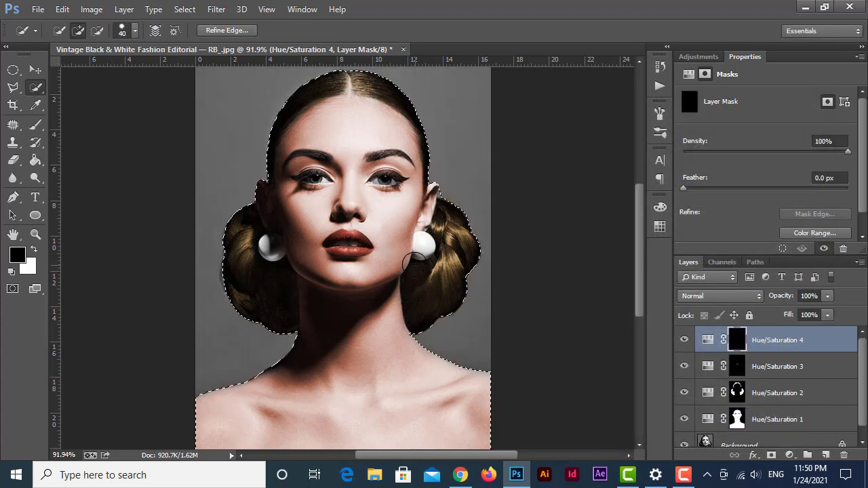
pyautogui.hotkey('ctrl', 'shift', 'i')
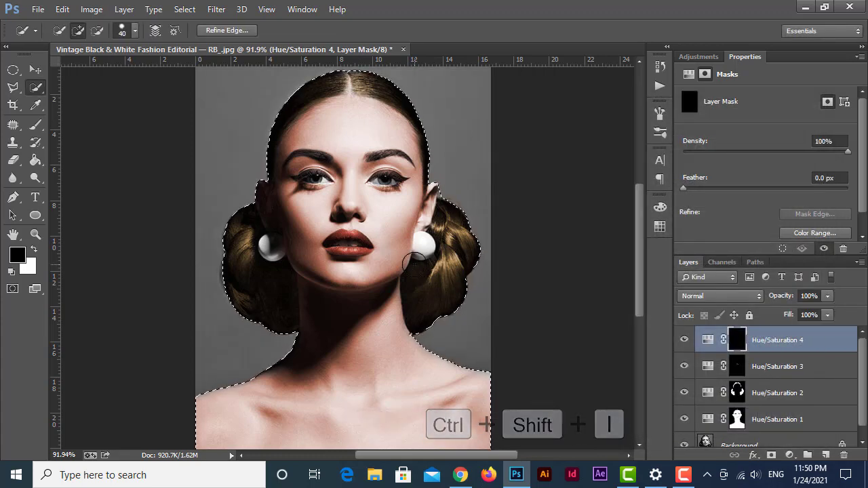
pyautogui.hotkey('ctrl', 'shift', 'i')
pyautogui.rightClick(416, 261)
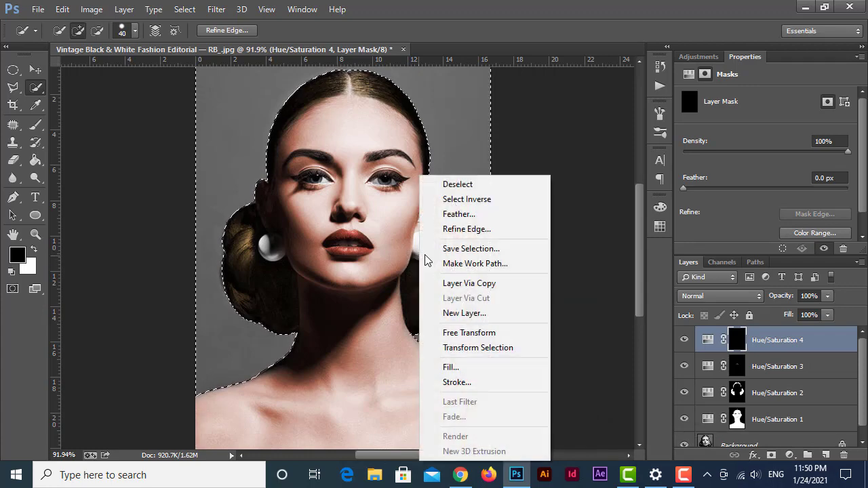
pyautogui.click(458, 230)
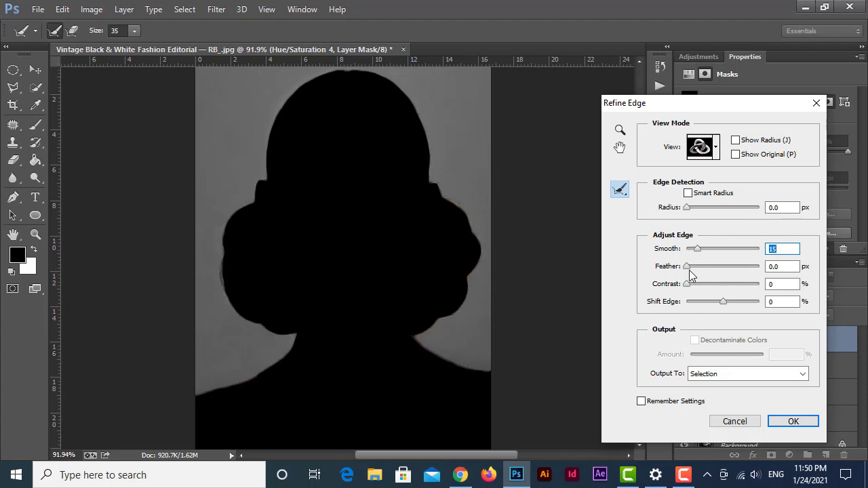
pyautogui.moveTo(700, 270); pyautogui.dragTo(703, 270)
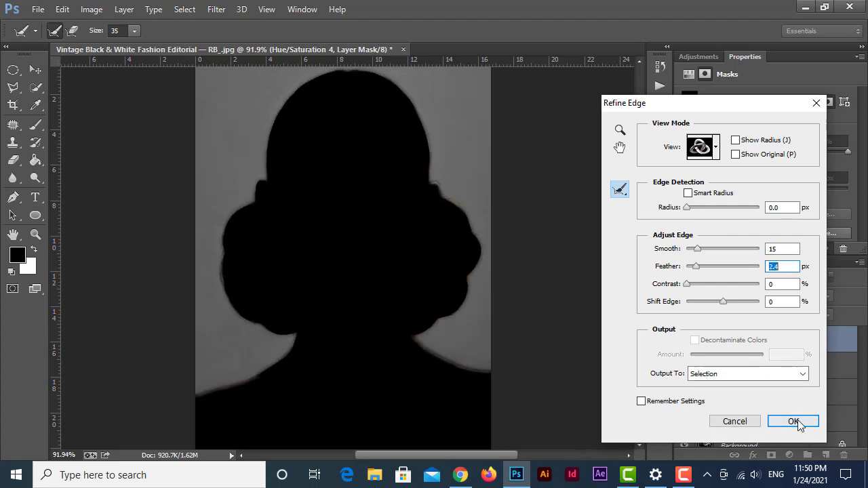
pyautogui.click(779, 421)
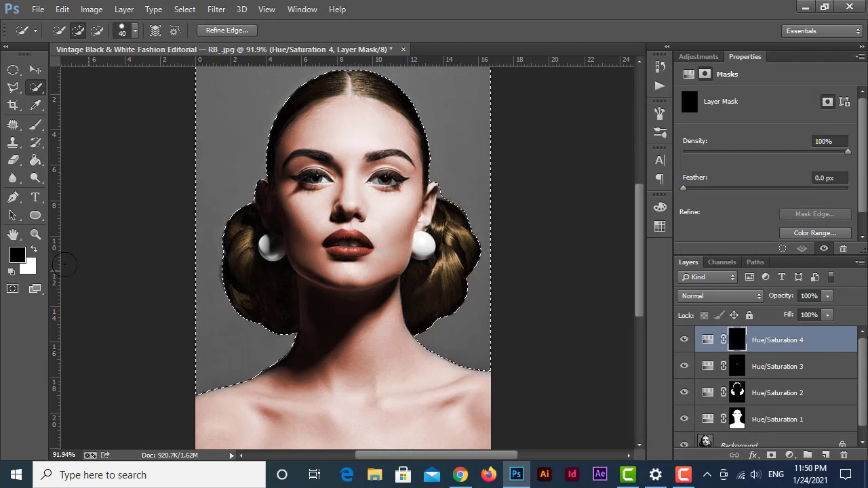
# Fill the selected background white in the Hue/Saturation 4 mask to reveal the violet tint
pyautogui.press('x')
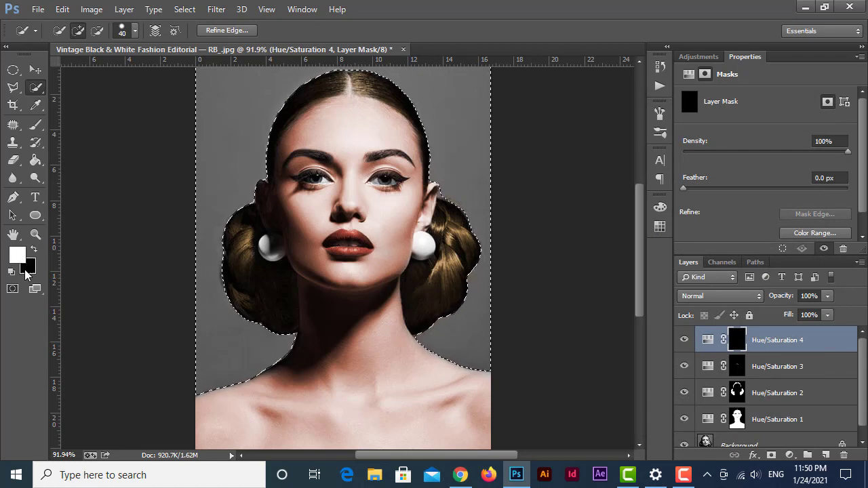
pyautogui.hotkey('alt', 'BackSpace')
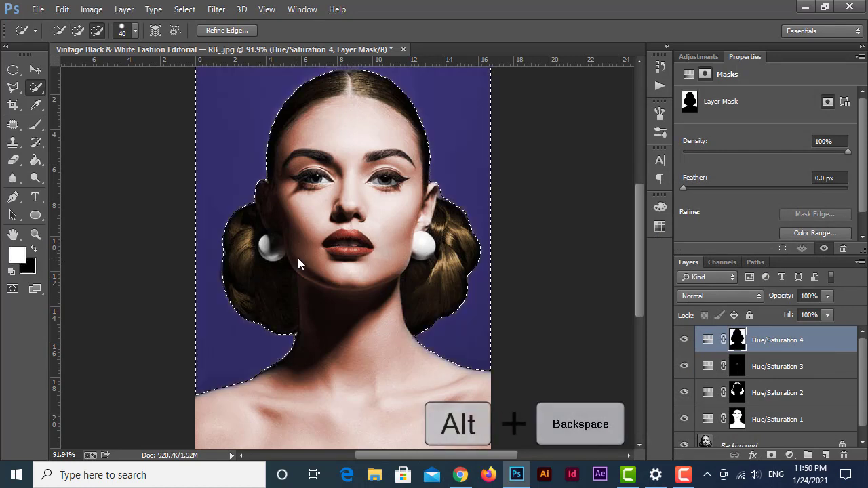
pyautogui.hotkey('ctrl', 'd')
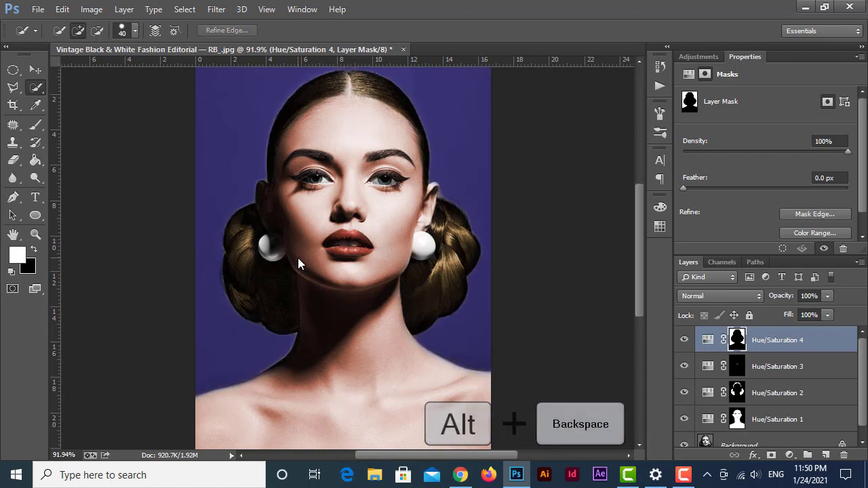
pyautogui.scroll(-3, 298, 258)
pyautogui.scroll(2, 322, 198)
pyautogui.scroll(2, 316, 188)
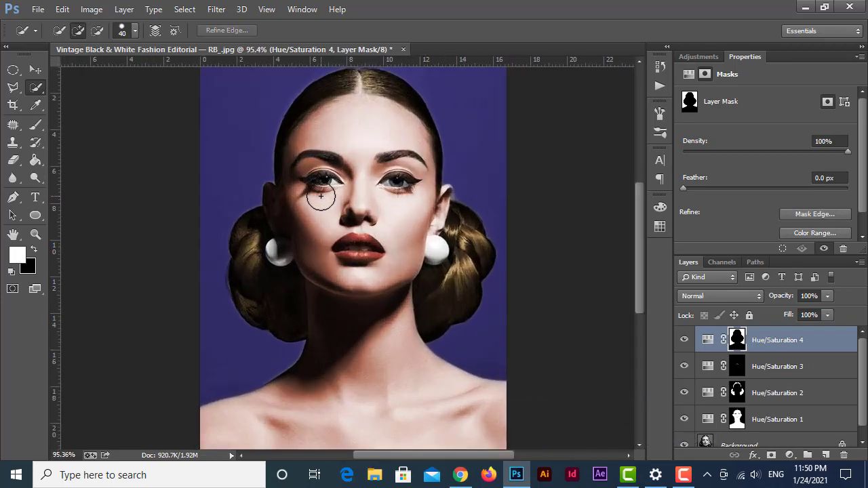
pyautogui.scroll(3, 316, 188)
pyautogui.scroll(2, 251, 145)
pyautogui.scroll(1, 261, 156)
pyautogui.scroll(1, 314, 226)
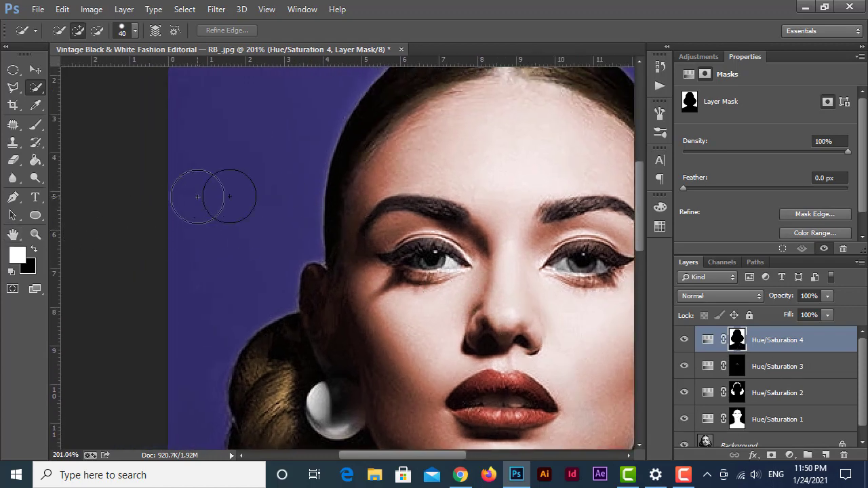
pyautogui.moveTo(291, 188)
pyautogui.mouseDown()
pyautogui.moveTo(301, 212)
pyautogui.moveTo(268, 224)
pyautogui.mouseUp()
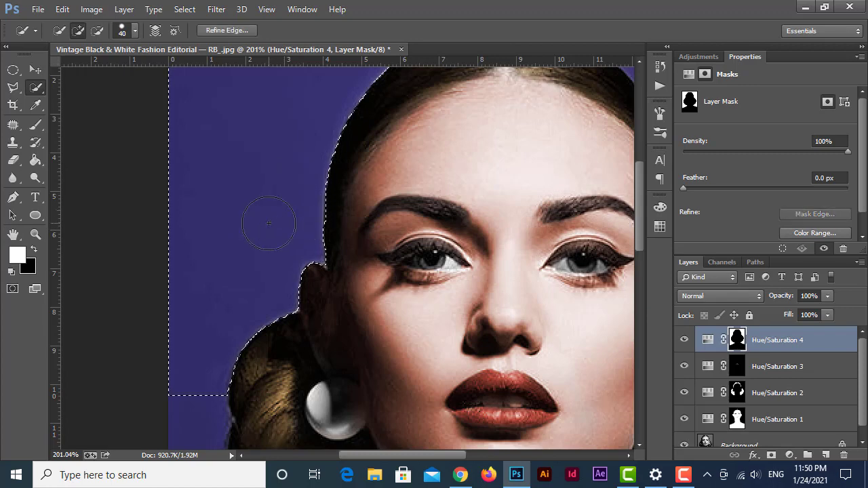
pyautogui.hotkey('ctrl', 'd')
pyautogui.press('b')
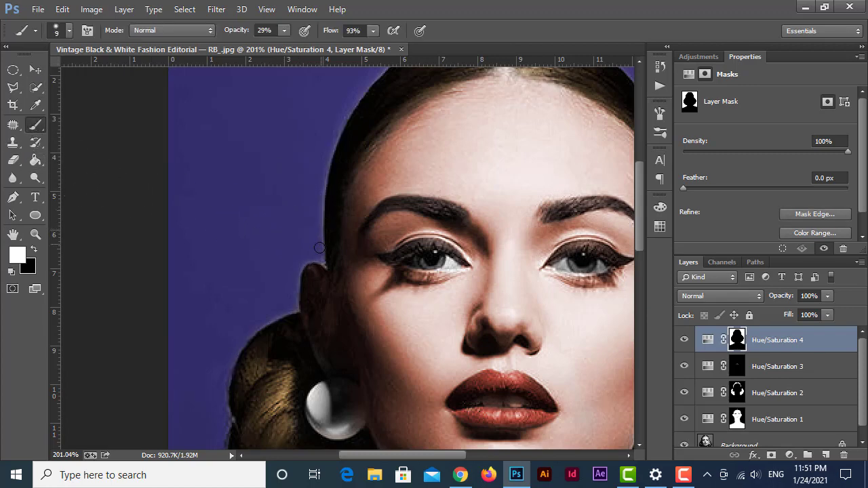
# Set the brush opacity to 70% and inspect the forehead and hairline
pyautogui.click(282, 31)
pyautogui.click(321, 248)
pyautogui.scroll(3, 339, 124)
pyautogui.hscroll(2, 325, 145)
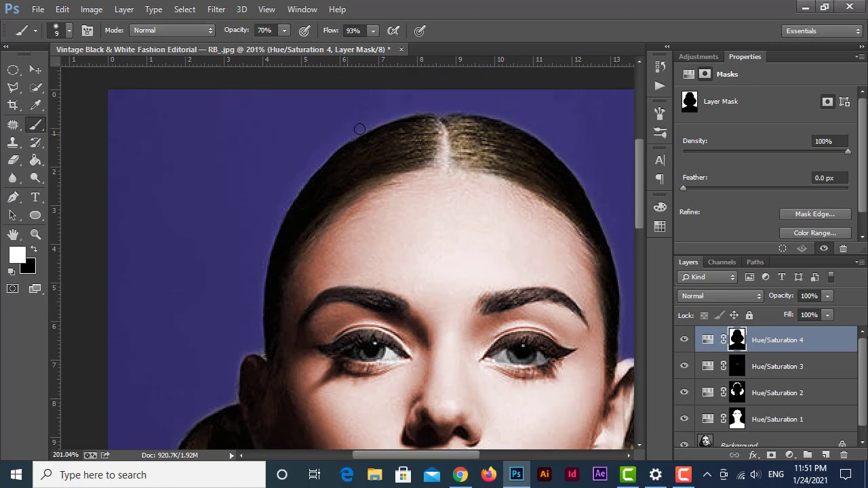
pyautogui.scroll(-4, 290, 197)
pyautogui.hscroll(-3, 347, 235)
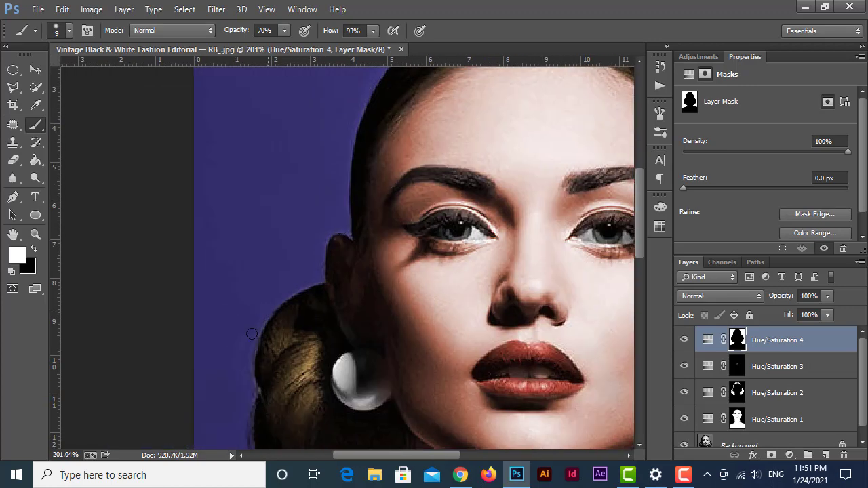
pyautogui.scroll(-5, 251, 334)
pyautogui.hscroll(-1, 270, 240)
pyautogui.scroll(-5, 422, 426)
pyautogui.hscroll(1, 411, 263)
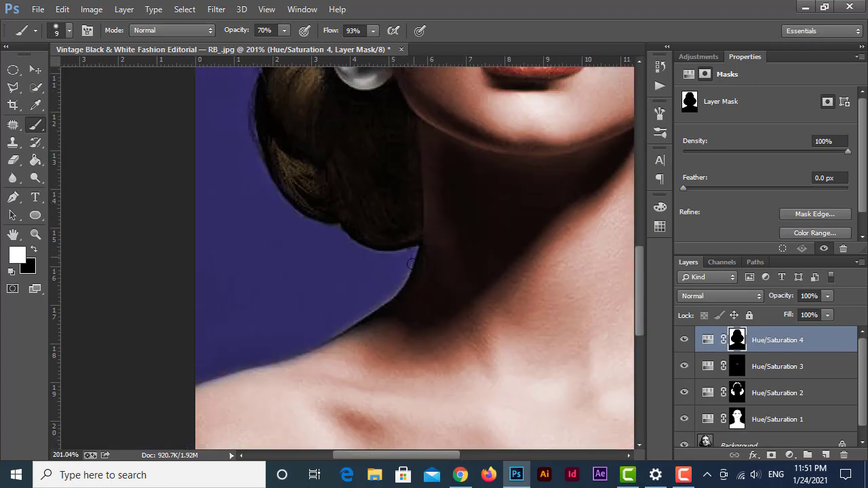
pyautogui.hscroll(10, 312, 311)
pyautogui.scroll(2, 330, 343)
pyautogui.scroll(2, 338, 360)
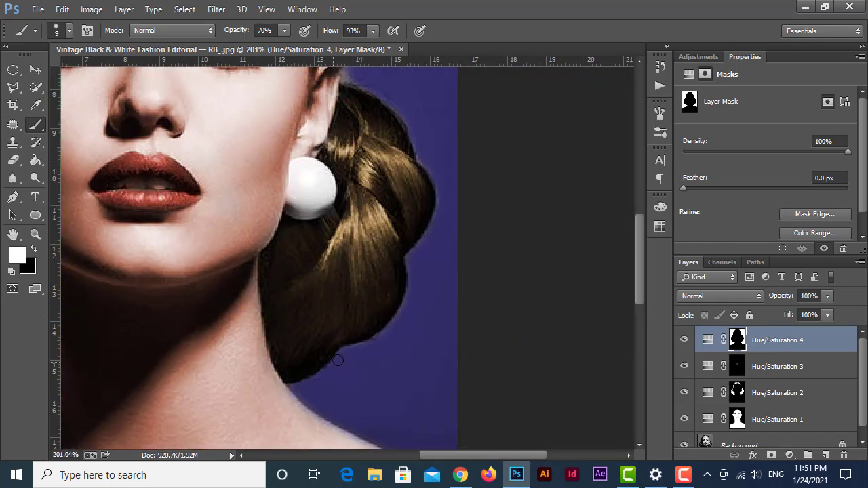
pyautogui.scroll(3, 347, 222)
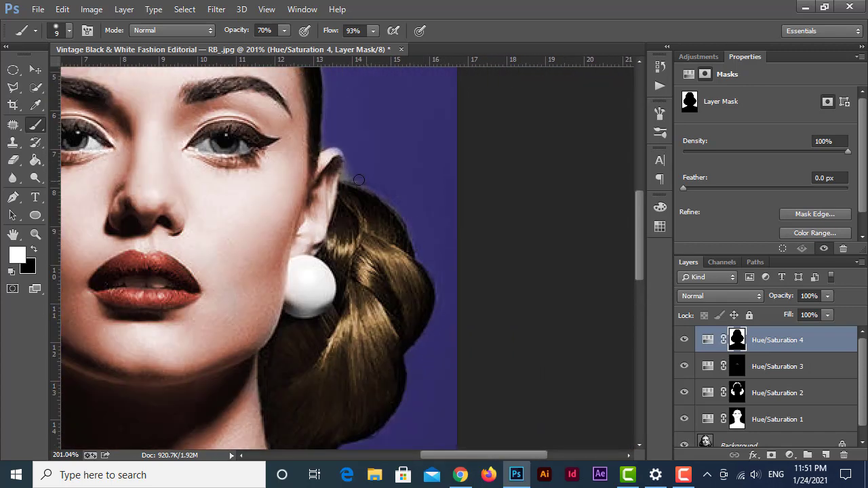
pyautogui.moveTo(329, 129); pyautogui.dragTo(349, 251)
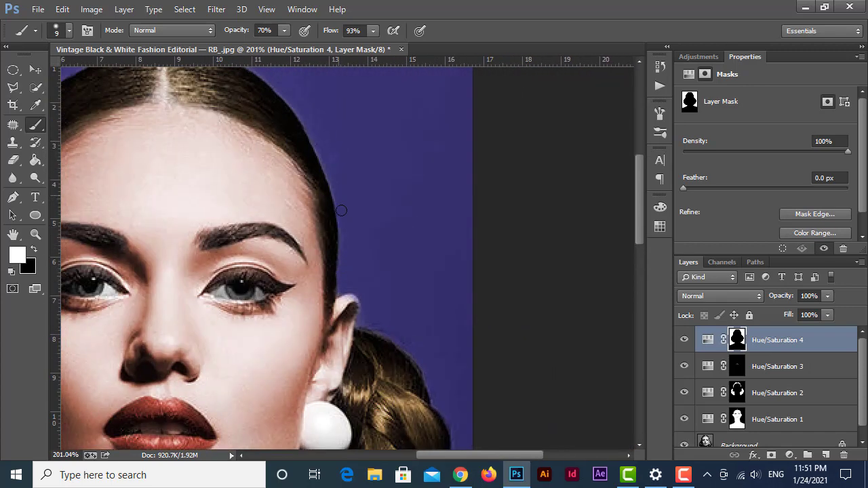
pyautogui.scroll(3, 346, 231)
pyautogui.hscroll(-1, 354, 261)
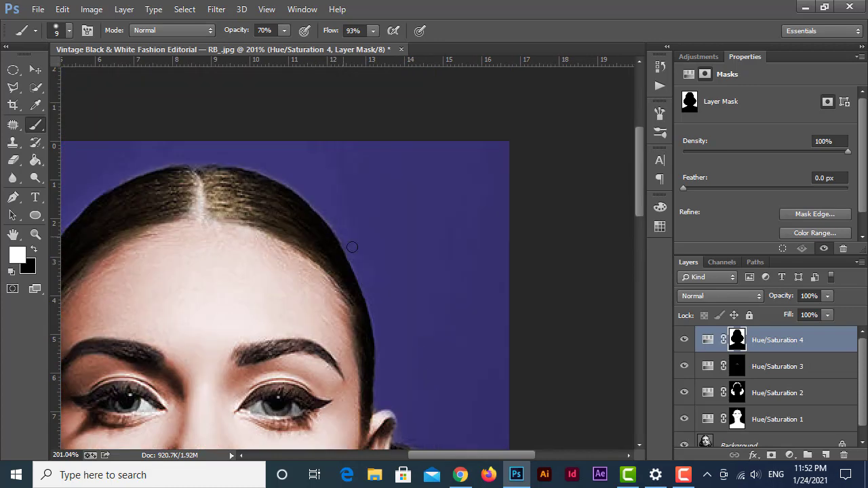
pyautogui.scroll(-3, 135, 173)
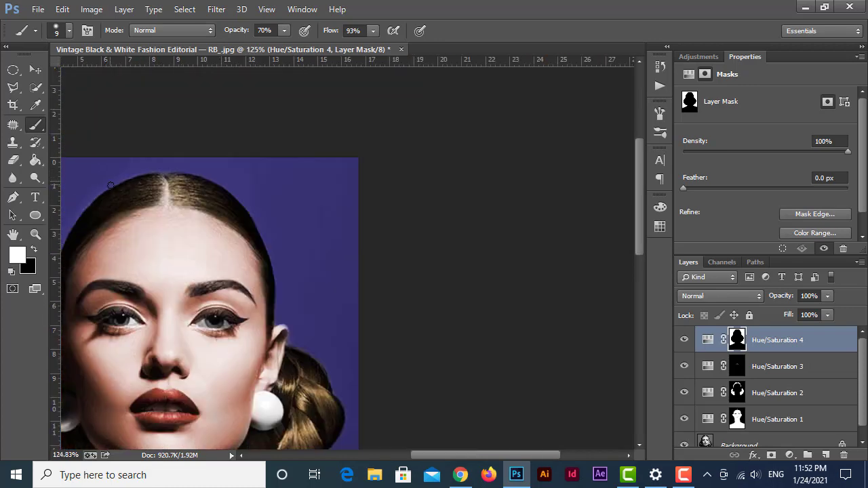
pyautogui.scroll(-1, 112, 186)
pyautogui.scroll(-2, 112, 185)
pyautogui.scroll(1, 352, 177)
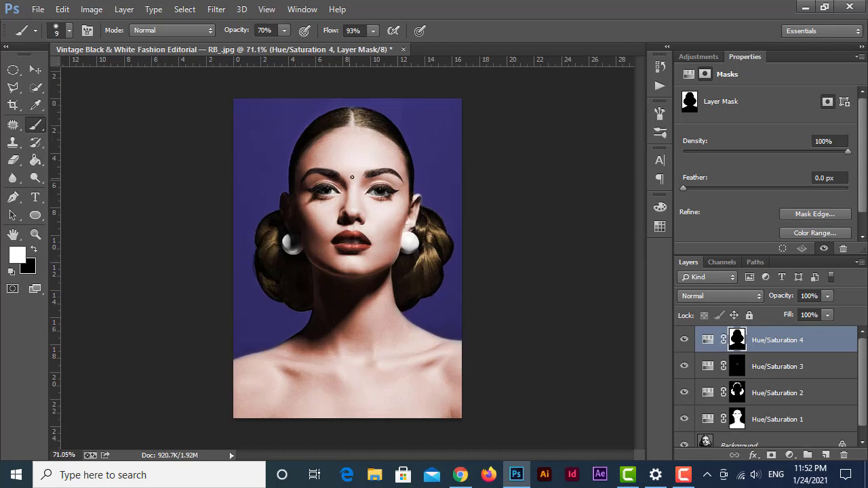
pyautogui.scroll(1, 361, 176)
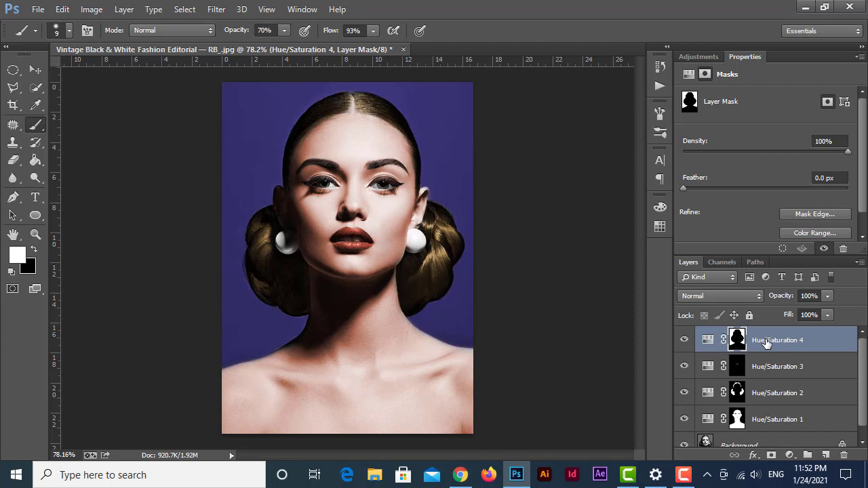
# Stamp all visible layers into a new Layer 1 and apply the Camera Raw Filter
pyautogui.hotkey('ctrl', 'alt', 'shift', 'e')
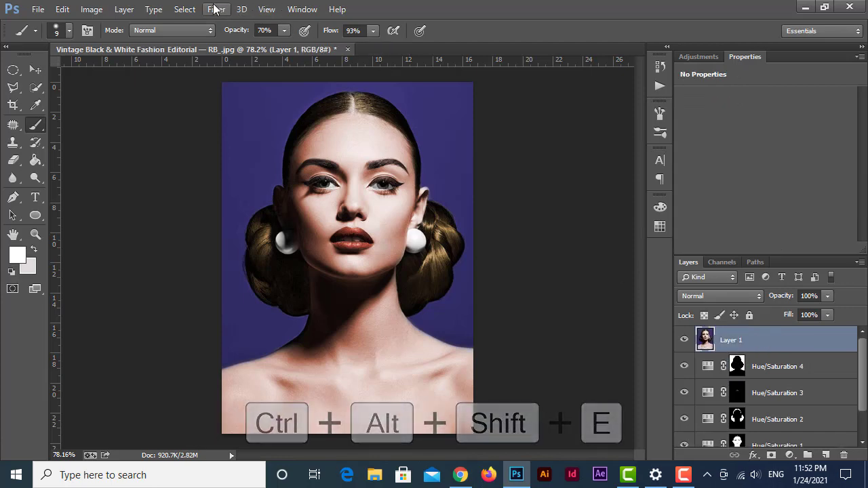
pyautogui.click(215, 10)
pyautogui.click(250, 88)
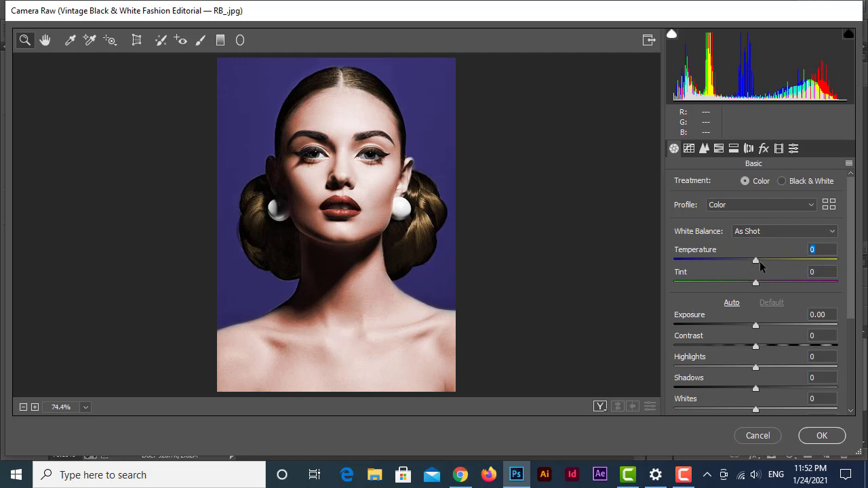
# Warm the temperature, raise exposure slightly, and add a little clarity and vibrance
pyautogui.moveTo(757, 261); pyautogui.dragTo(761, 262)
pyautogui.moveTo(755, 327)
pyautogui.mouseDown()
pyautogui.moveTo(775, 349)
pyautogui.moveTo(777, 325)
pyautogui.moveTo(755, 324)
pyautogui.moveTo(758, 333)
pyautogui.mouseUp()
pyautogui.scroll(-4, 775, 350)
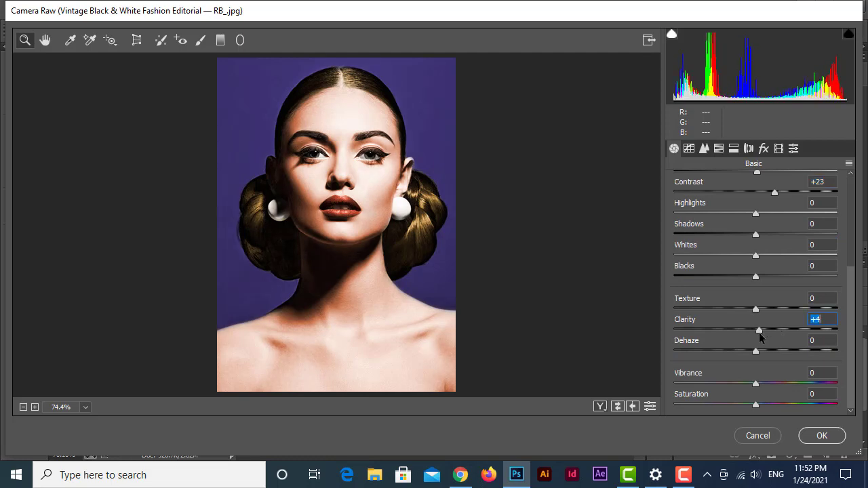
pyautogui.moveTo(756, 384)
pyautogui.mouseDown()
pyautogui.moveTo(767, 385)
pyautogui.moveTo(744, 378)
pyautogui.moveTo(751, 394)
pyautogui.moveTo(741, 407)
pyautogui.moveTo(756, 383)
pyautogui.mouseUp()
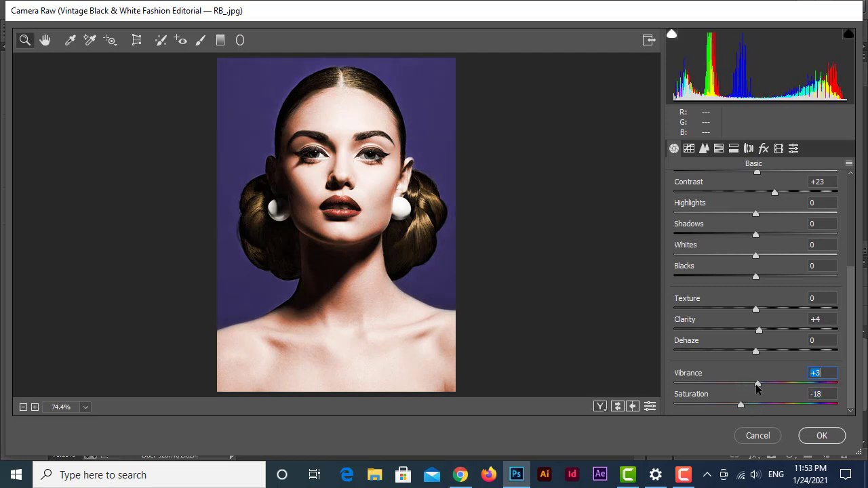
# Set luminance noise reduction 42, Reds +20, Oranges -28 luminance, and a -3 vignette
pyautogui.click(704, 148)
pyautogui.moveTo(677, 314); pyautogui.dragTo(741, 316)
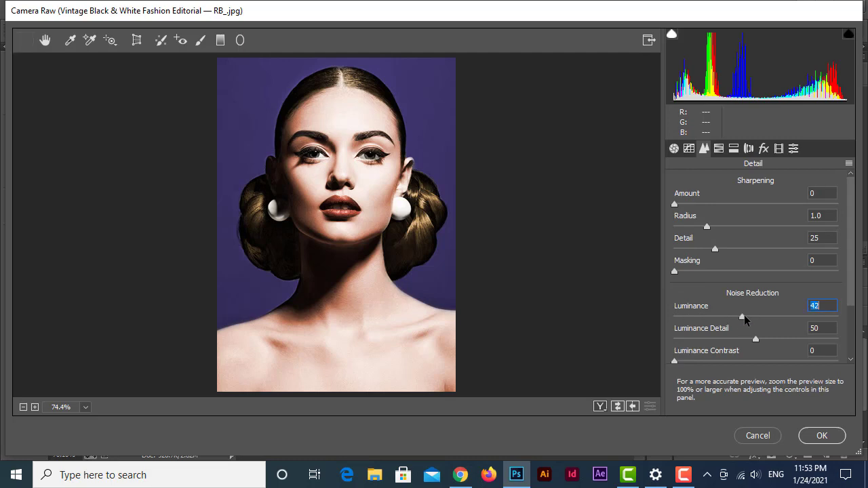
pyautogui.click(719, 148)
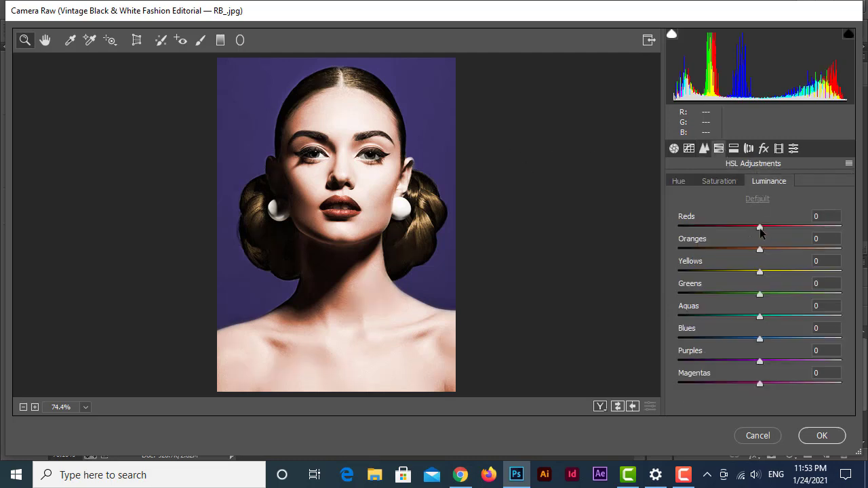
pyautogui.moveTo(794, 230)
pyautogui.mouseDown()
pyautogui.moveTo(727, 233)
pyautogui.moveTo(781, 242)
pyautogui.moveTo(760, 244)
pyautogui.moveTo(776, 235)
pyautogui.moveTo(754, 252)
pyautogui.moveTo(736, 247)
pyautogui.mouseUp()
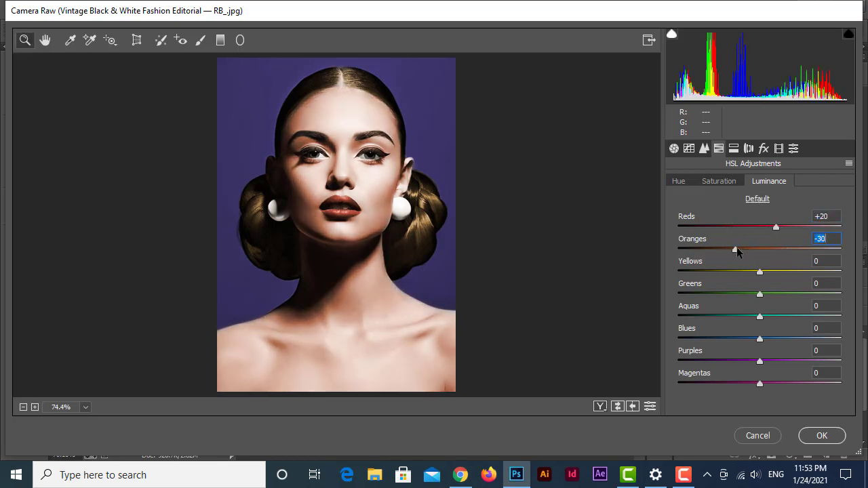
pyautogui.click(764, 148)
pyautogui.moveTo(755, 322)
pyautogui.mouseDown()
pyautogui.moveTo(744, 323)
pyautogui.moveTo(752, 328)
pyautogui.mouseUp()
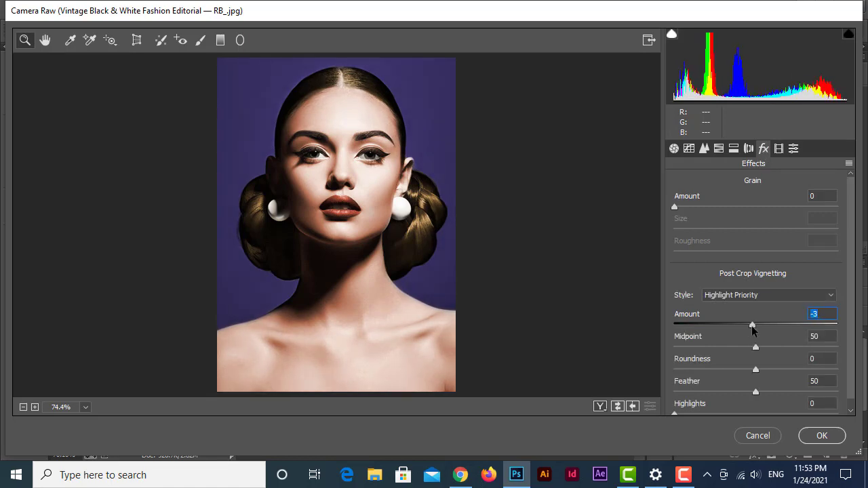
pyautogui.click(822, 436)
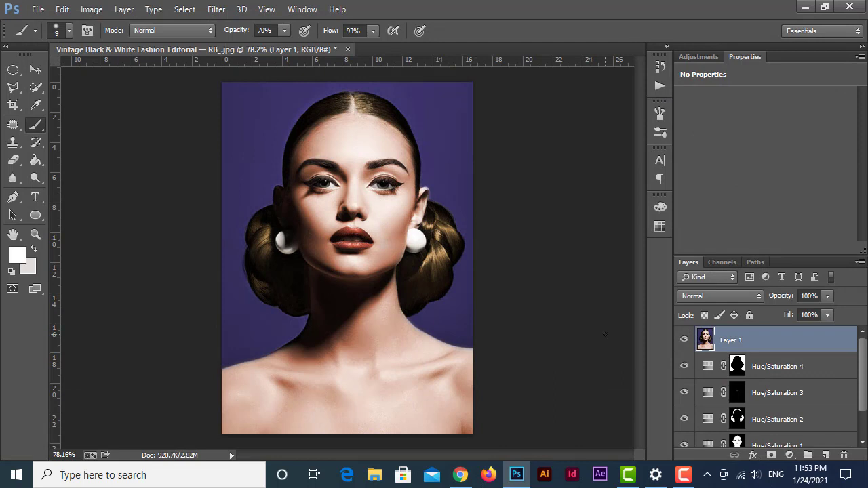
# Hide the Hue/Saturation 4, 3 and 2 layers in the Layers panel
pyautogui.scroll(-2, 705, 404)
pyautogui.moveTo(684, 334); pyautogui.dragTo(684, 403)
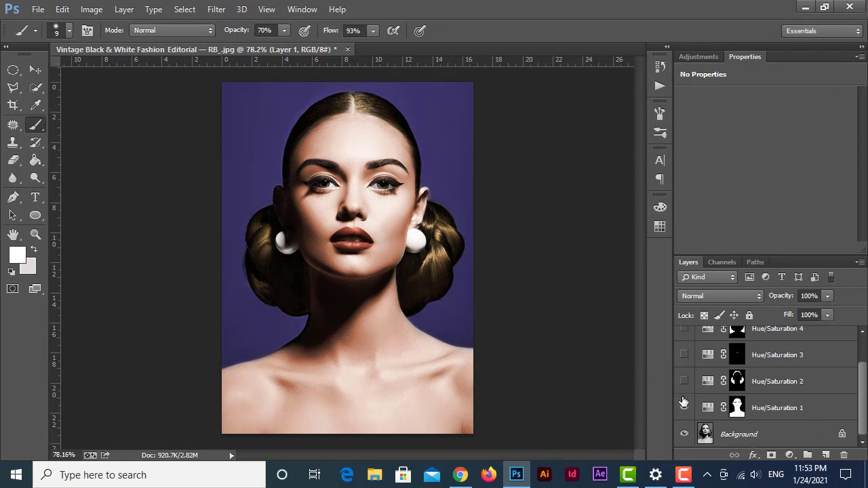
pyautogui.scroll(2, 686, 407)
# Toggle Layer 1 off and on to compare against the black-and-white original, leaving it visible
pyautogui.click(685, 340)
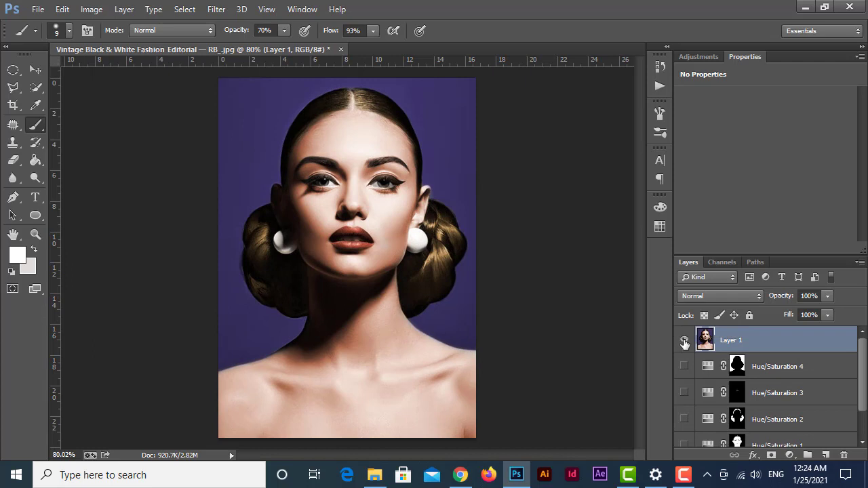
pyautogui.click(684, 340)
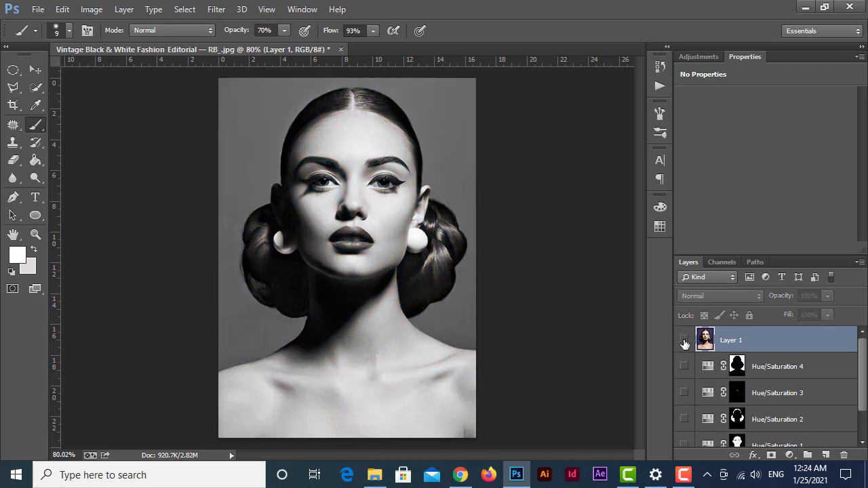
pyautogui.click(685, 340)
pyautogui.click(684, 341)
# Select the Dodge Tool with Midtones range and 32% exposure
pyautogui.scroll(2, 386, 166)
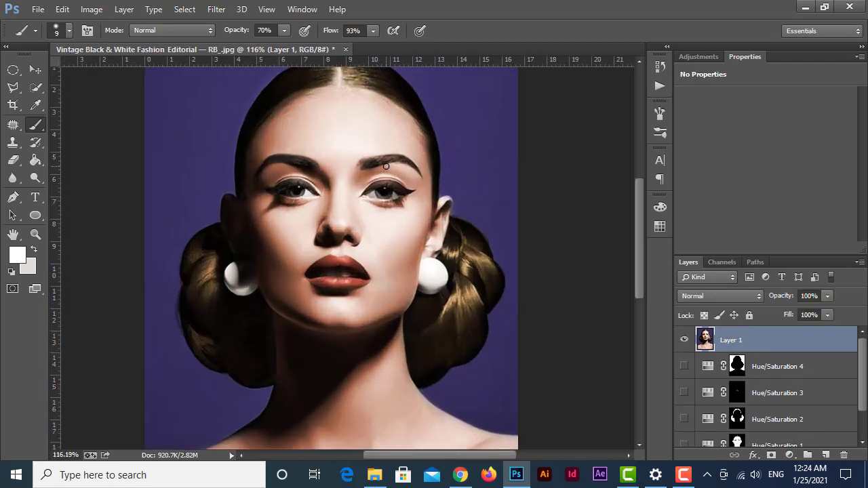
pyautogui.scroll(2, 386, 166)
pyautogui.scroll(2, 386, 166)
pyautogui.scroll(2, 386, 166)
pyautogui.scroll(1, 386, 166)
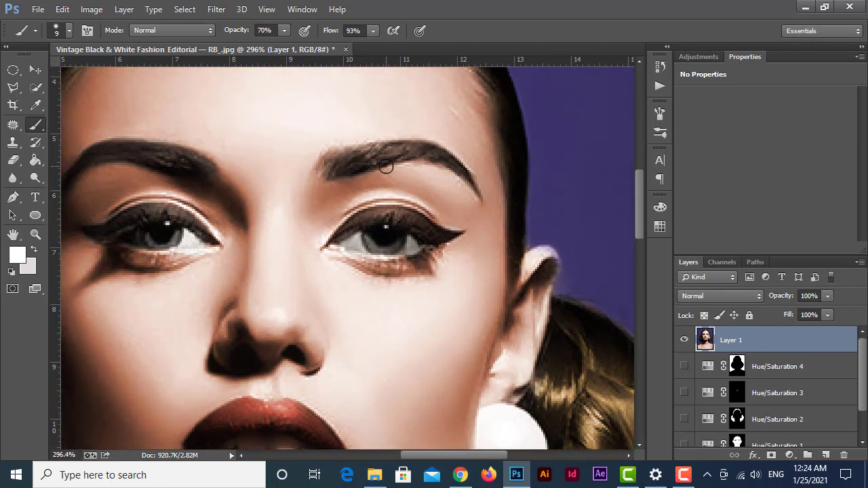
pyautogui.click(36, 177)
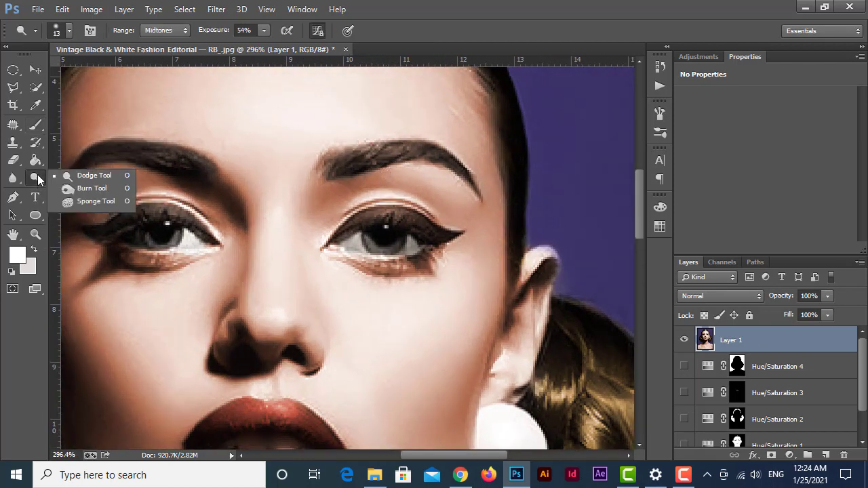
pyautogui.click(80, 179)
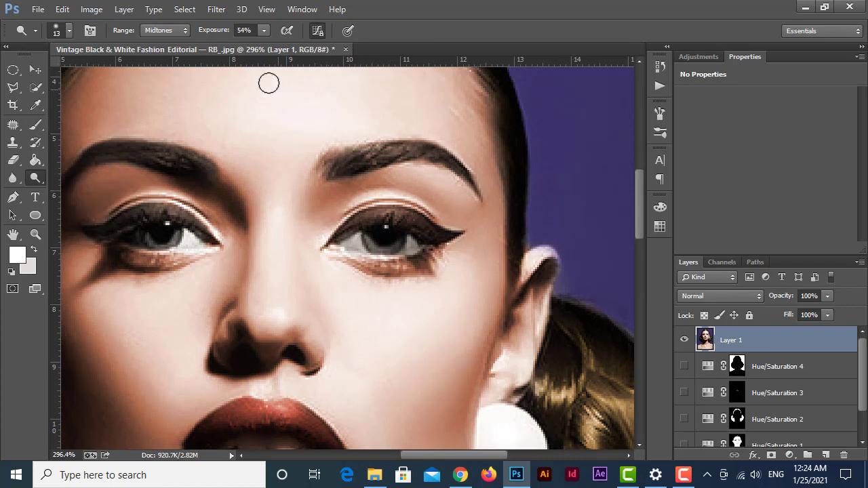
pyautogui.click(265, 33)
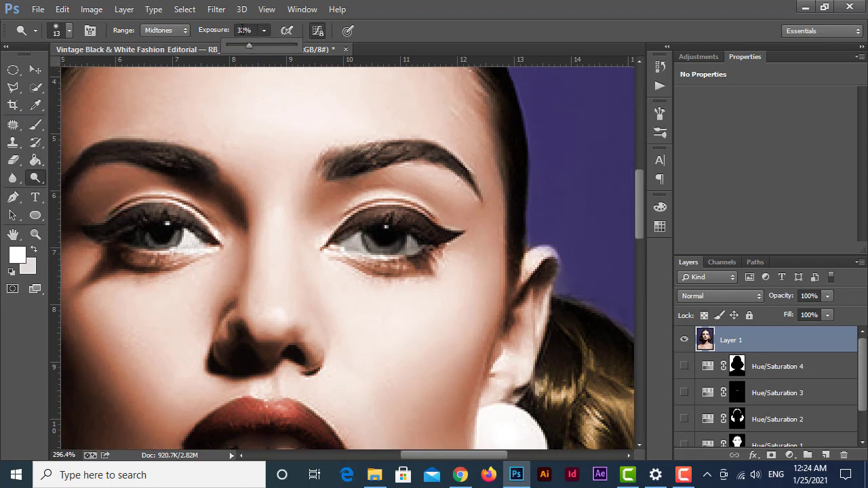
# Shrink the dodge brush and lighten the white of the right eye
pyautogui.keyDown('alt'); pyautogui.scroll(1, 351, 242); pyautogui.keyUp('alt')
pyautogui.keyDown('alt'); pyautogui.scroll(1, 351, 242); pyautogui.keyUp('alt')
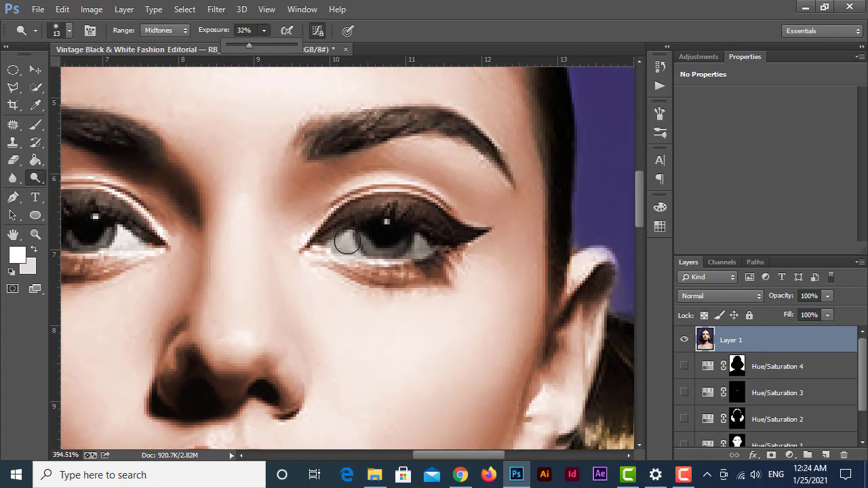
pyautogui.press('[')
pyautogui.press('[')
pyautogui.press('[')
pyautogui.moveTo(345, 246)
pyautogui.mouseDown()
pyautogui.moveTo(347, 237)
pyautogui.moveTo(339, 244)
pyautogui.moveTo(355, 249)
pyautogui.moveTo(340, 247)
pyautogui.moveTo(405, 257)
pyautogui.moveTo(420, 243)
pyautogui.moveTo(363, 266)
pyautogui.mouseUp()
pyautogui.scroll(-3, 364, 266)
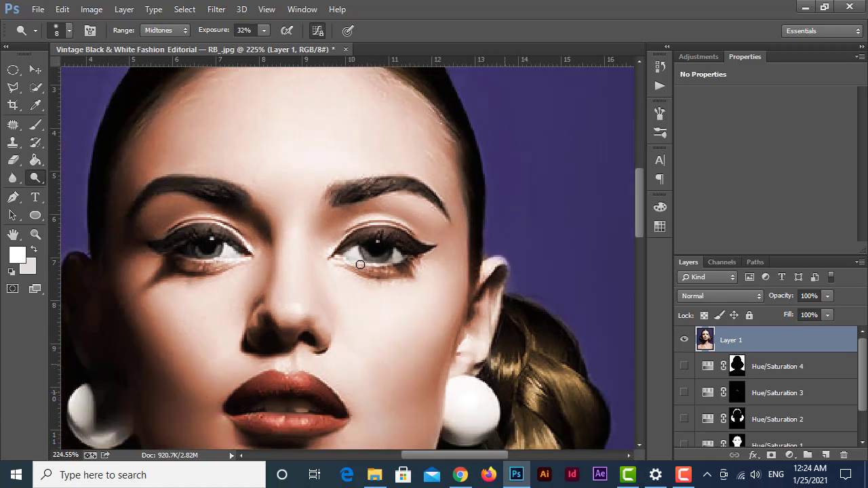
pyautogui.scroll(-3, 339, 265)
pyautogui.scroll(-2, 333, 285)
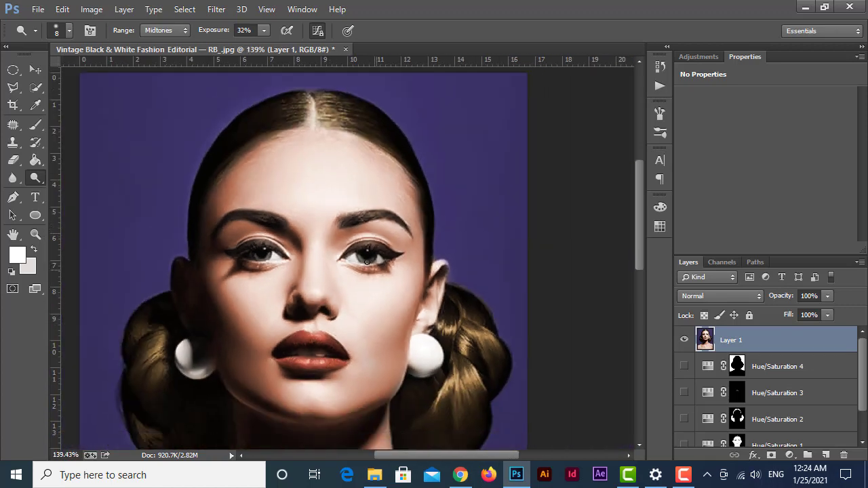
pyautogui.scroll(2, 354, 259)
pyautogui.scroll(1, 353, 260)
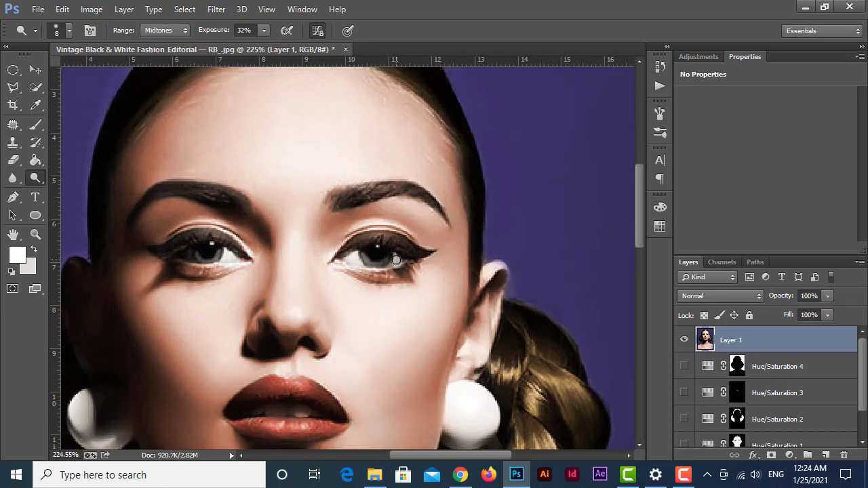
pyautogui.scroll(-2, 397, 260)
pyautogui.scroll(-2, 325, 261)
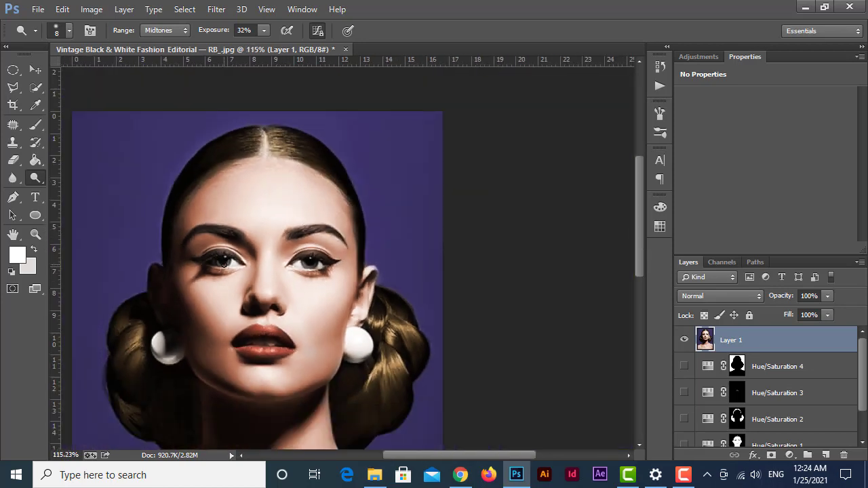
pyautogui.scroll(-2, 271, 263)
pyautogui.scroll(-1, 224, 265)
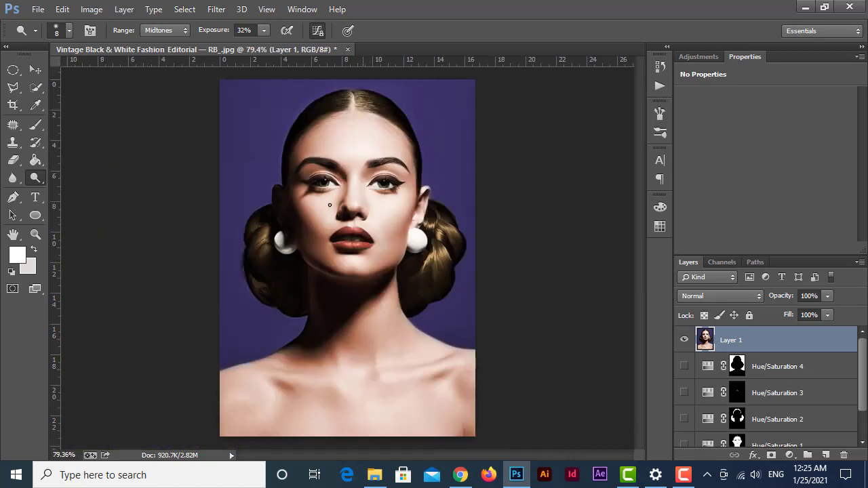